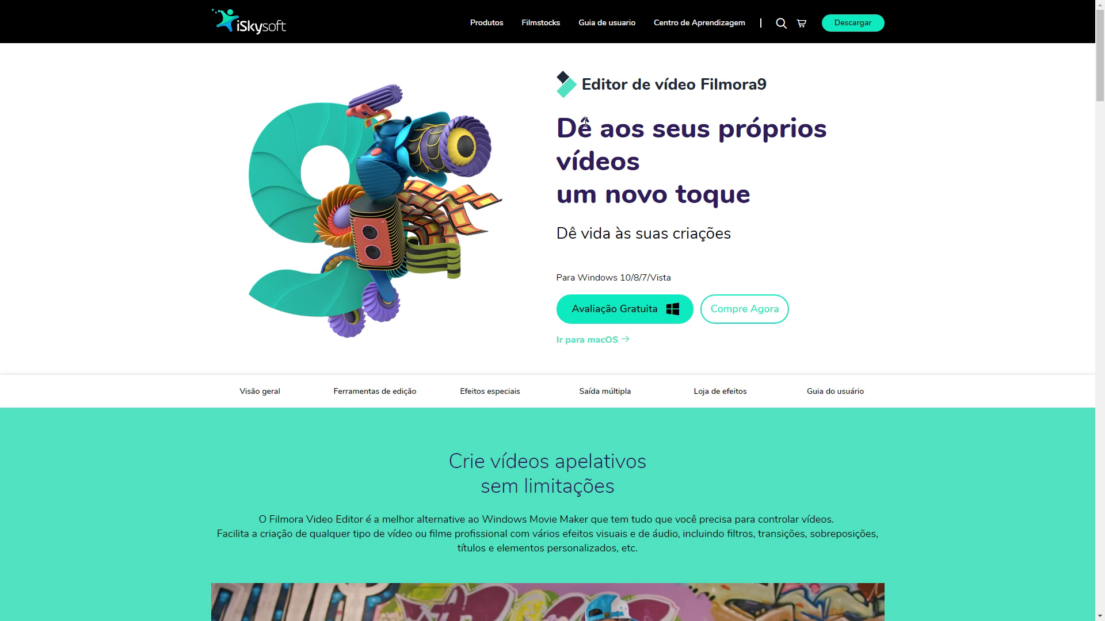
Look through the Filmora9 product page, covering usage scenarios, editing tools and the before/after comparison of the filter effects
scroll(949, 200, "down", 20)
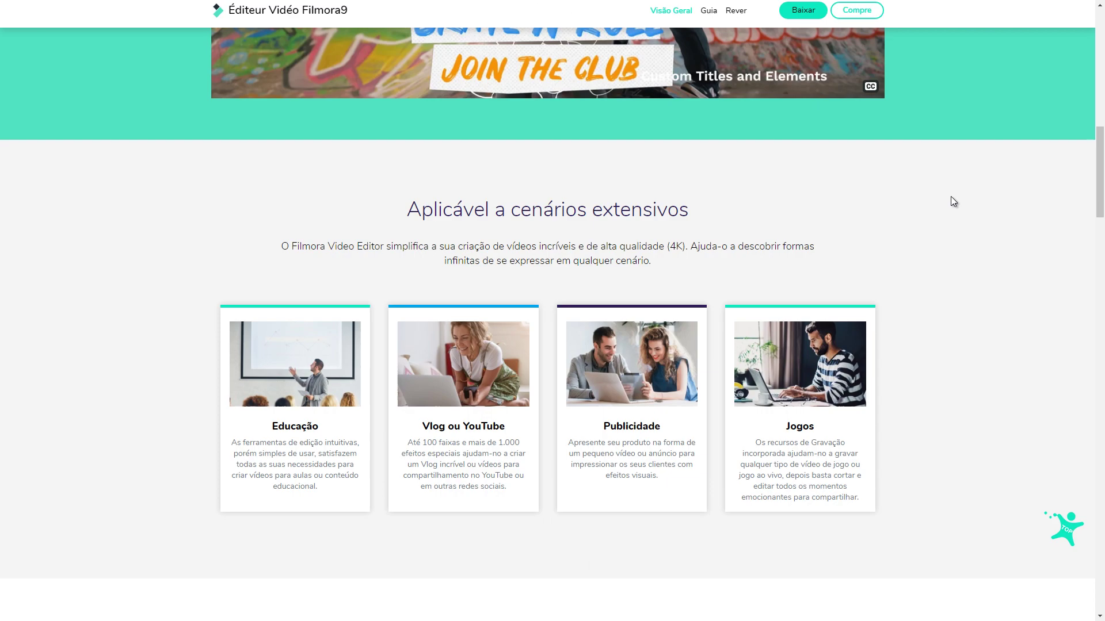
scroll(932, 200, "down", 3)
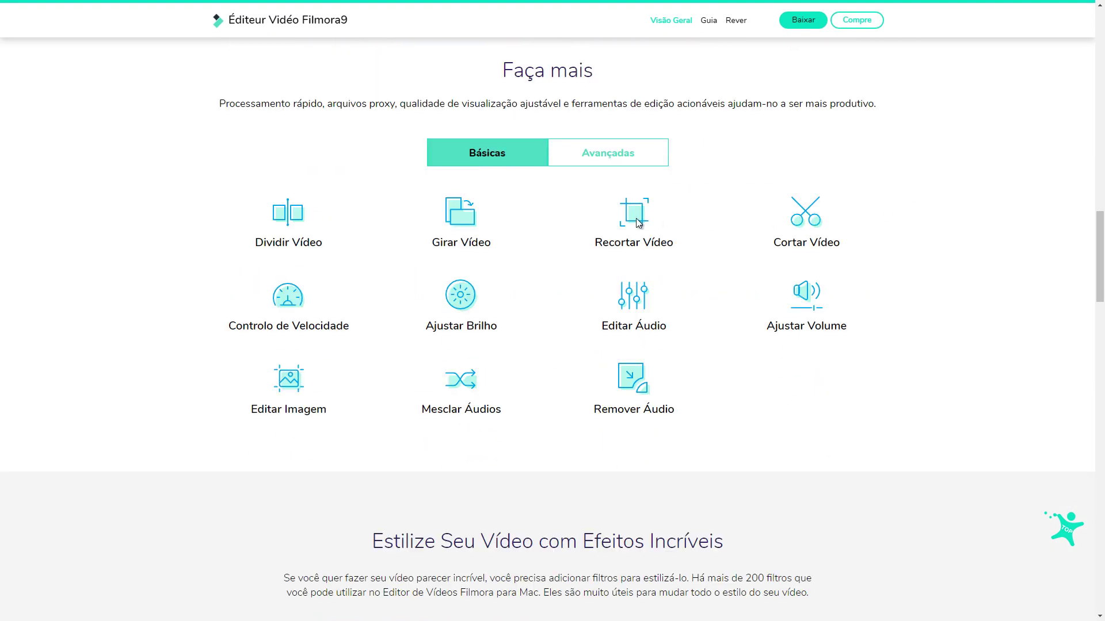
scroll(918, 200, "down", 7)
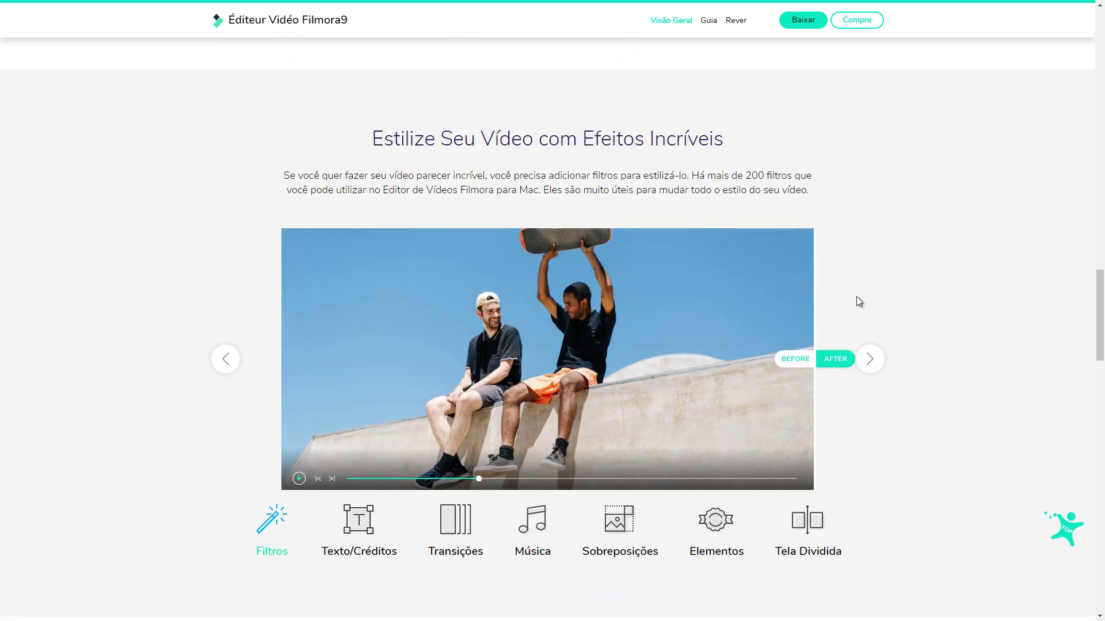
left_click_drag(796, 361, 639, 384)
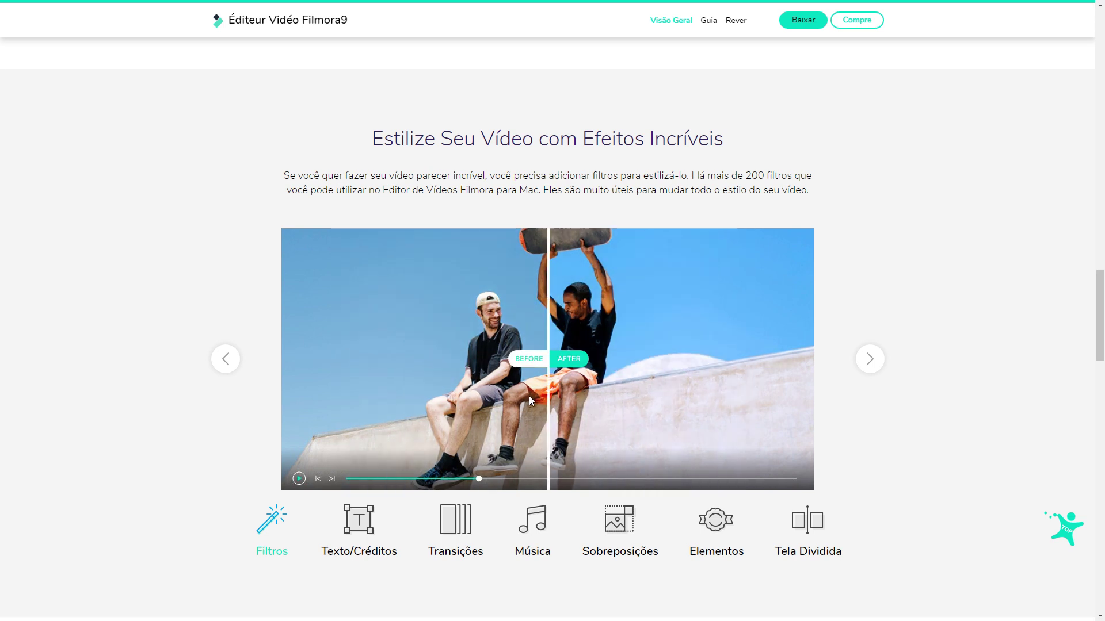
scroll(883, 318, "up", 20)
scroll(969, 286, "up", 6)
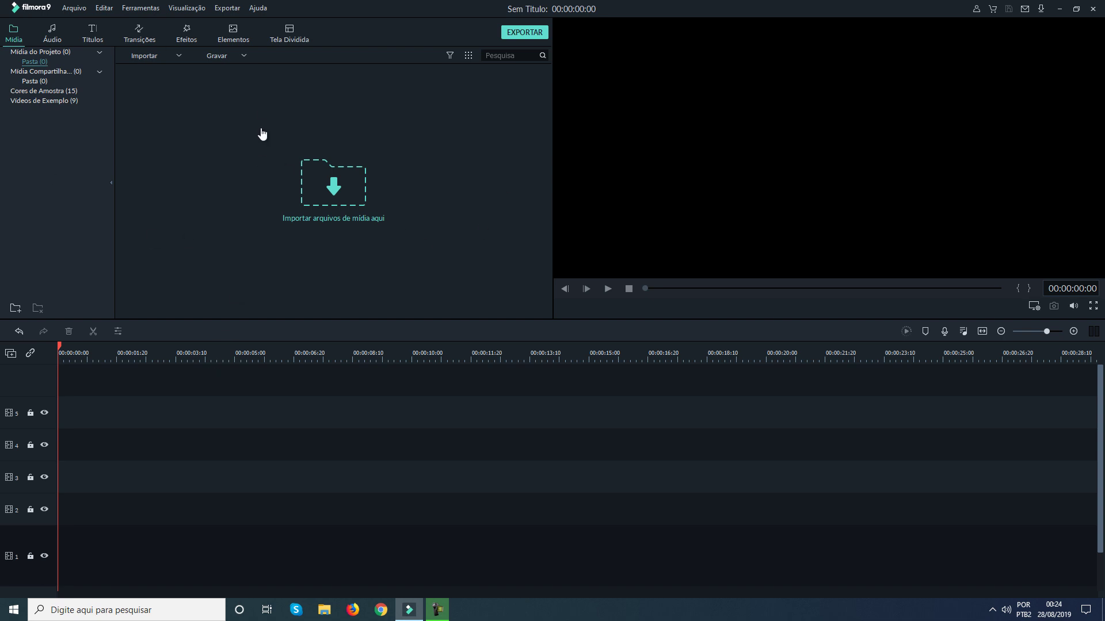
Switch to Filmora9, import the koala_eating_2 video and place it at the start of video track 4
left_click(405, 177)
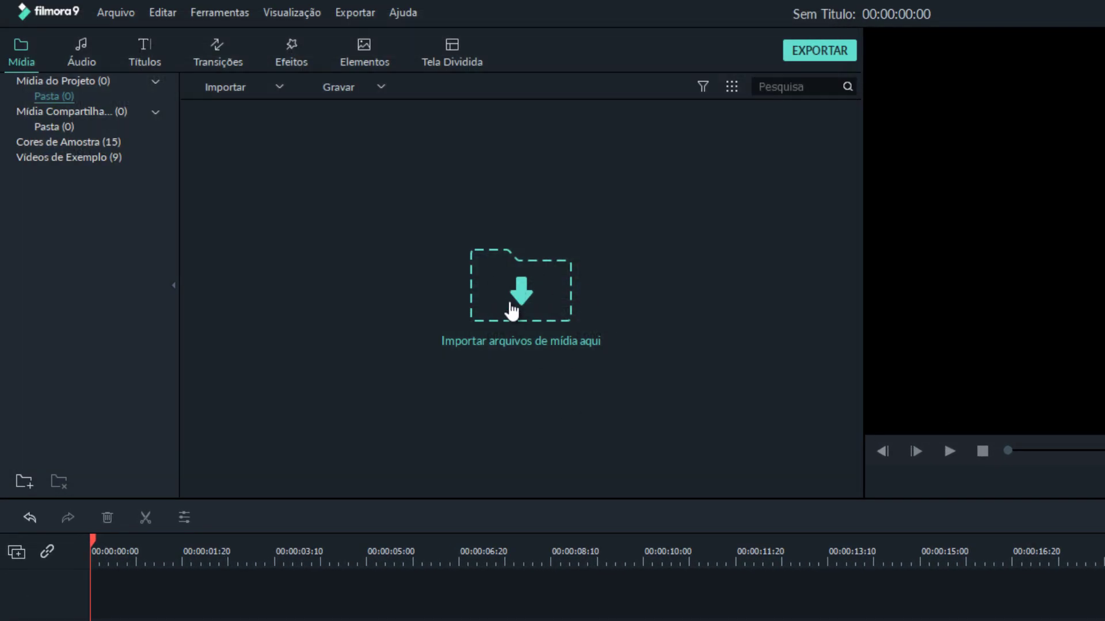
left_click_drag(295, 167, 101, 620)
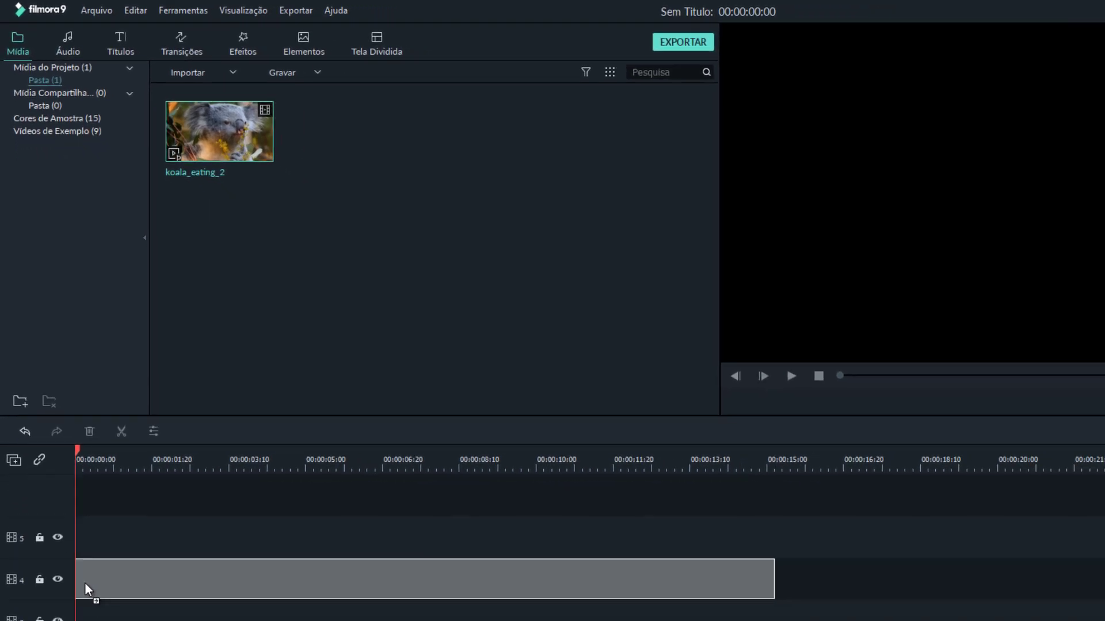
left_click_drag(85, 582, 85, 582)
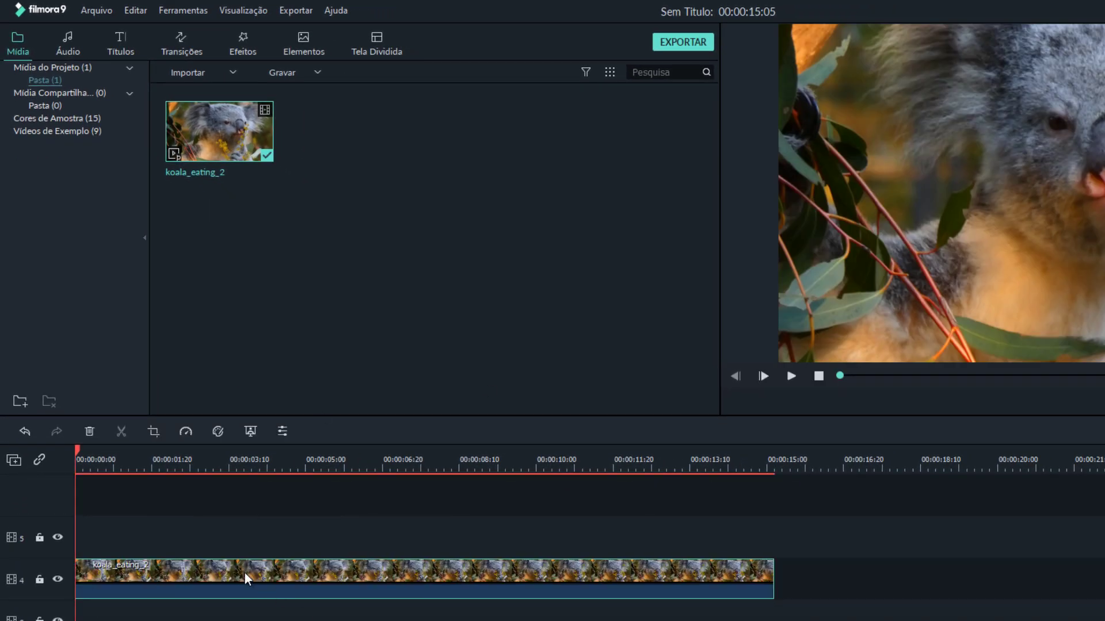
Split the koala_eating_2 clip on the timeline at about 3 seconds
left_click_drag(78, 450, 219, 473)
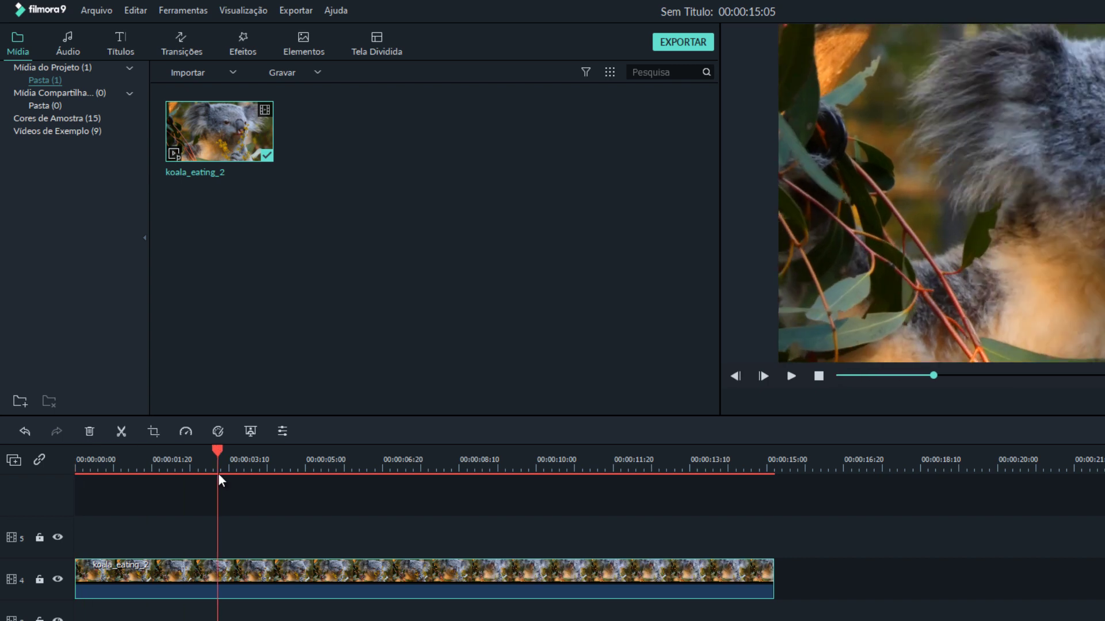
left_click(121, 431)
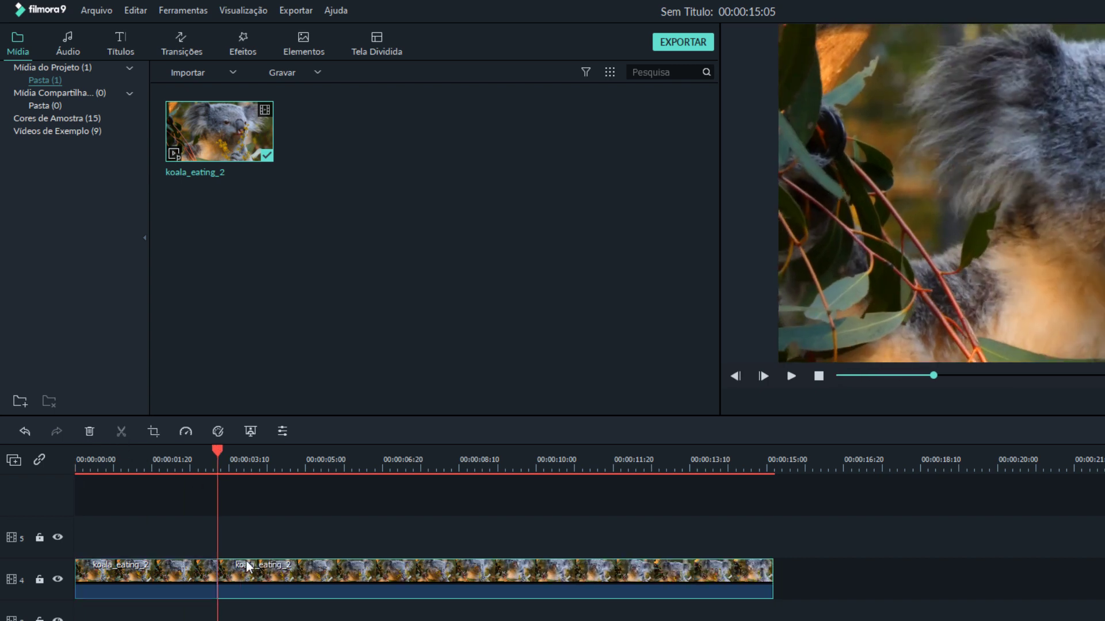
left_click_drag(772, 574, 803, 587)
Browse the audio, titles, transitions, effects, elements and split screen libraries, ending back at the project media
left_click(61, 39)
left_click(115, 46)
left_click(182, 46)
left_click(243, 46)
left_click(305, 50)
left_click(380, 46)
left_click(300, 51)
left_click(243, 46)
left_click(187, 45)
left_click(124, 46)
left_click(68, 45)
left_click(27, 44)
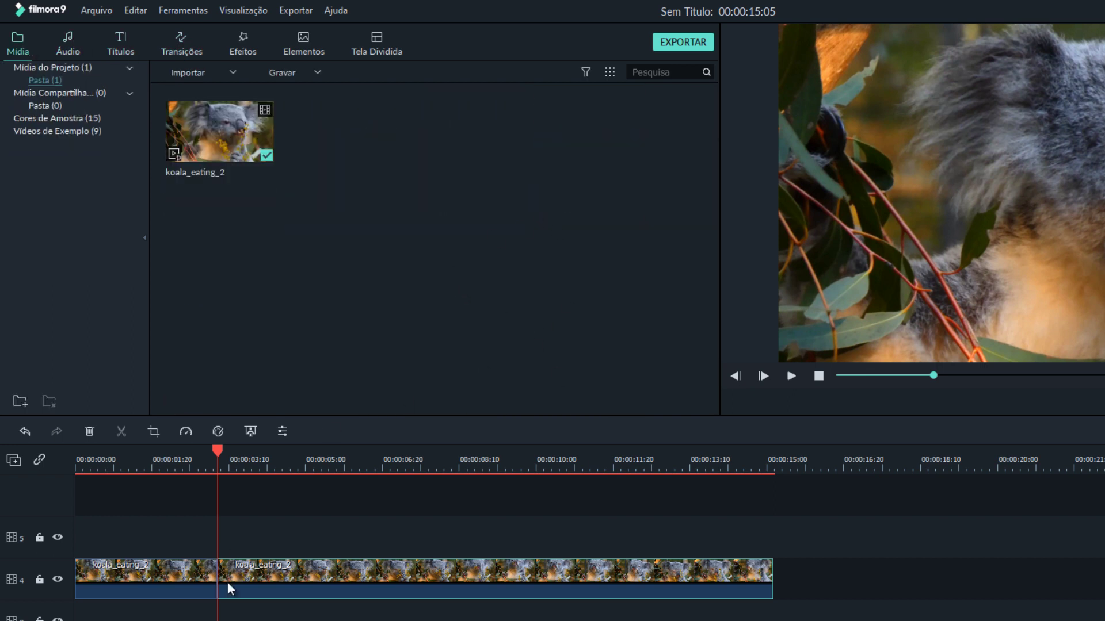
Add the 3D transition Viragem de Orbe 1 at the cut between the two koala clips
left_click(185, 51)
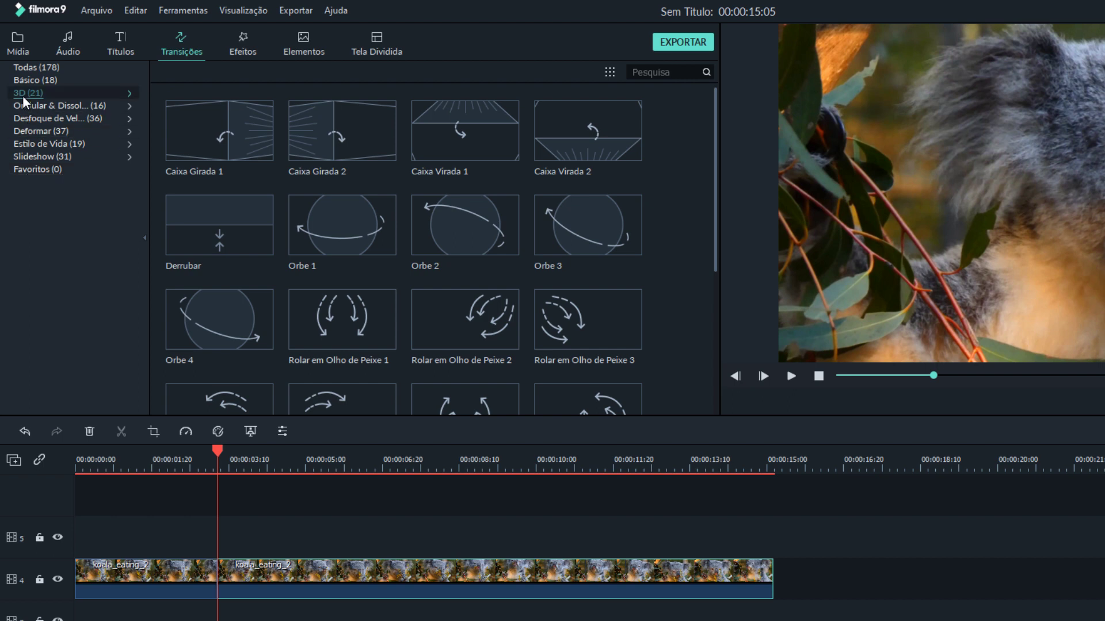
left_click_drag(712, 133, 716, 300)
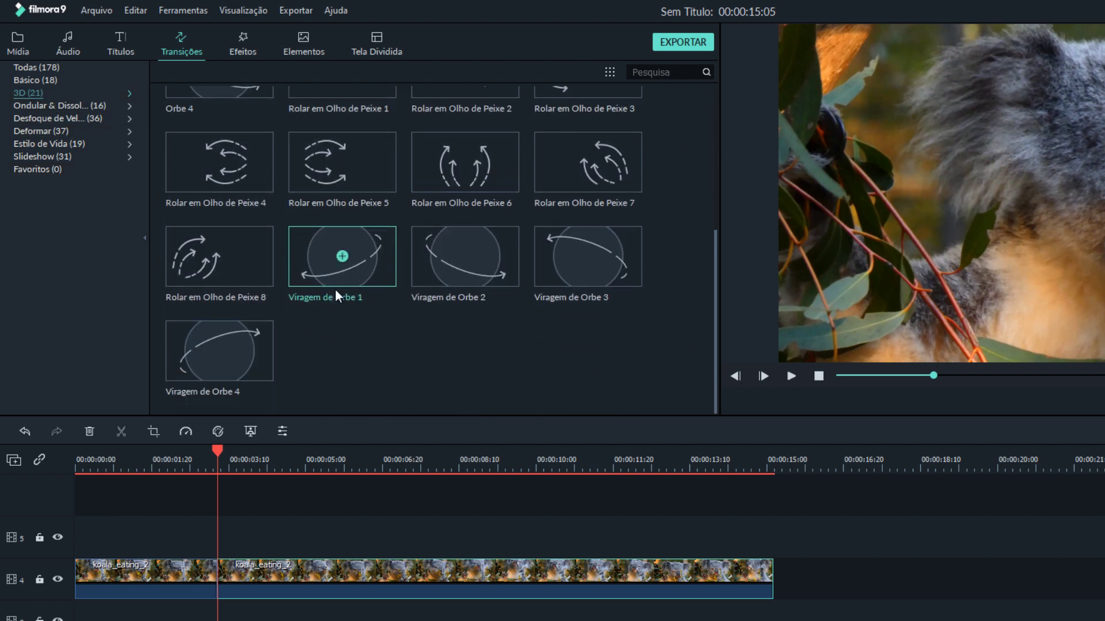
left_click_drag(344, 254, 222, 580)
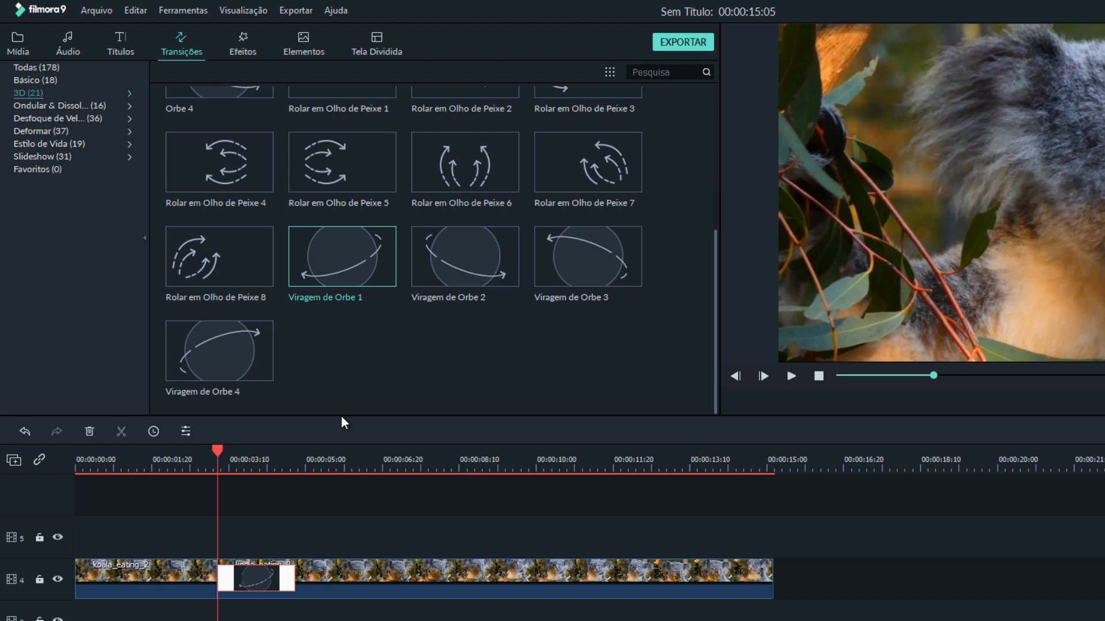
Add the Apagar transition at the end of the second koala clip
left_click_drag(716, 304, 714, 204)
left_click(35, 69)
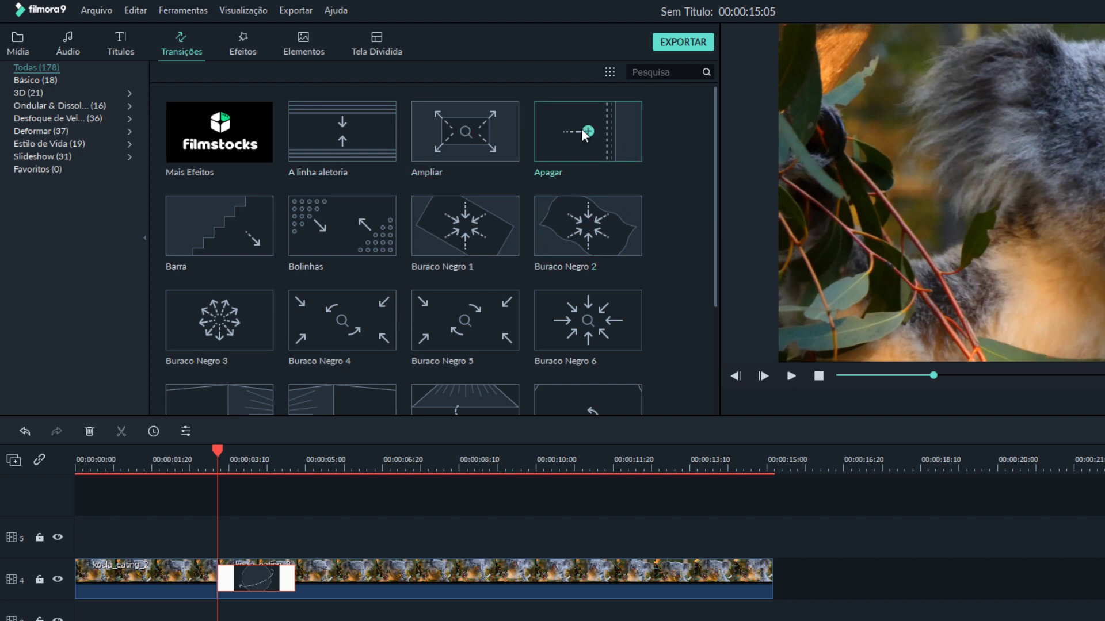
left_click_drag(577, 130, 765, 592)
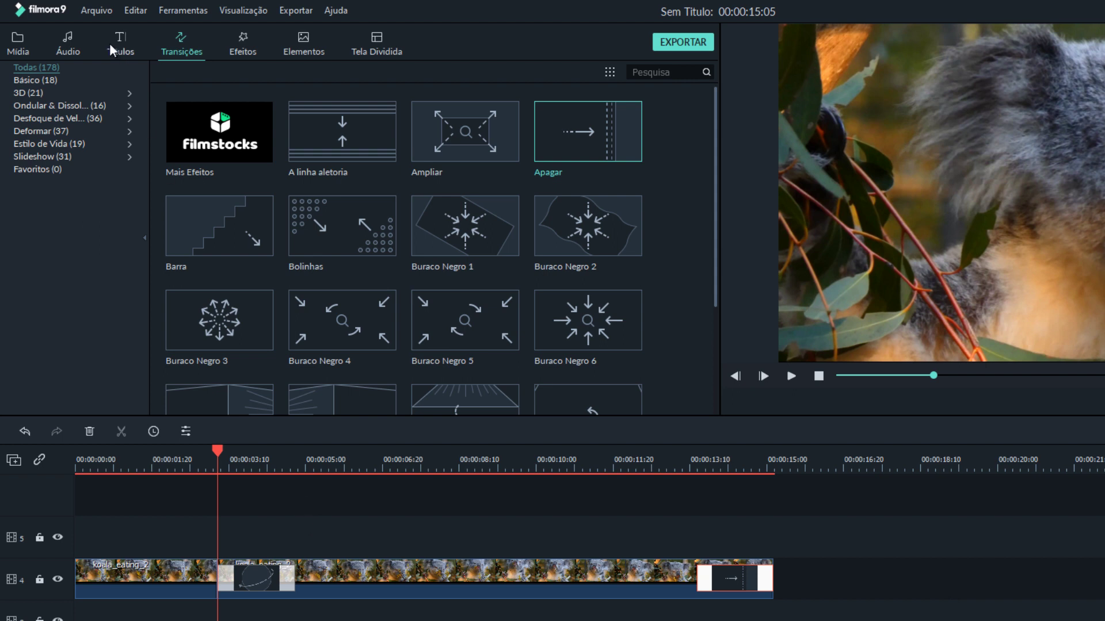
Find the downloaded Garret Bevins - Infinite song in the audio library and add it to audio track 1 at the start
left_click(74, 41)
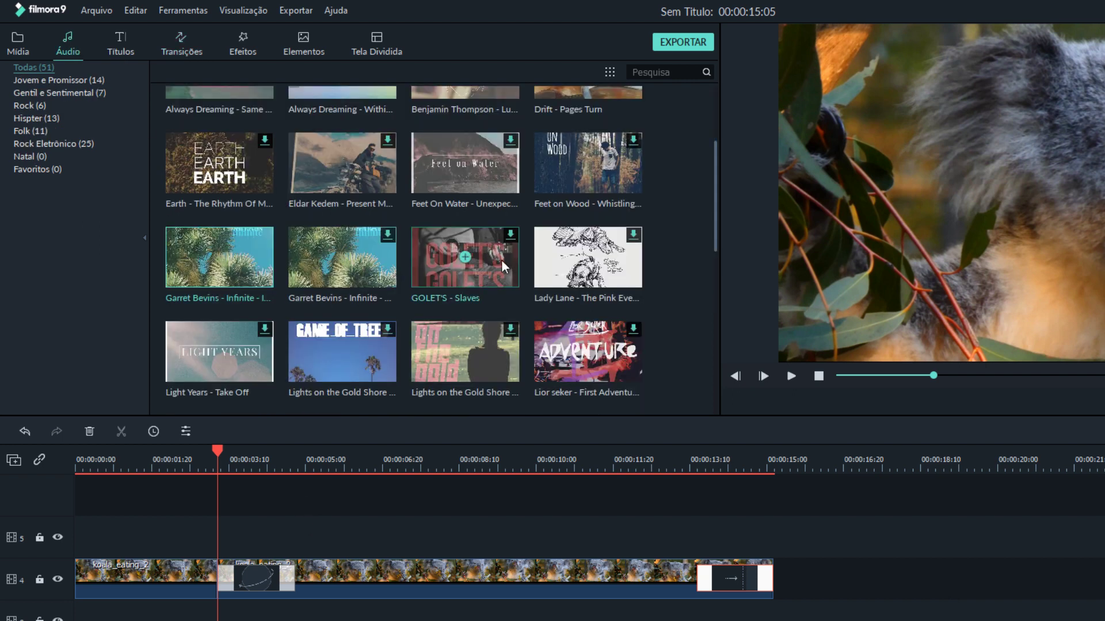
scroll(668, 324, "up", 3)
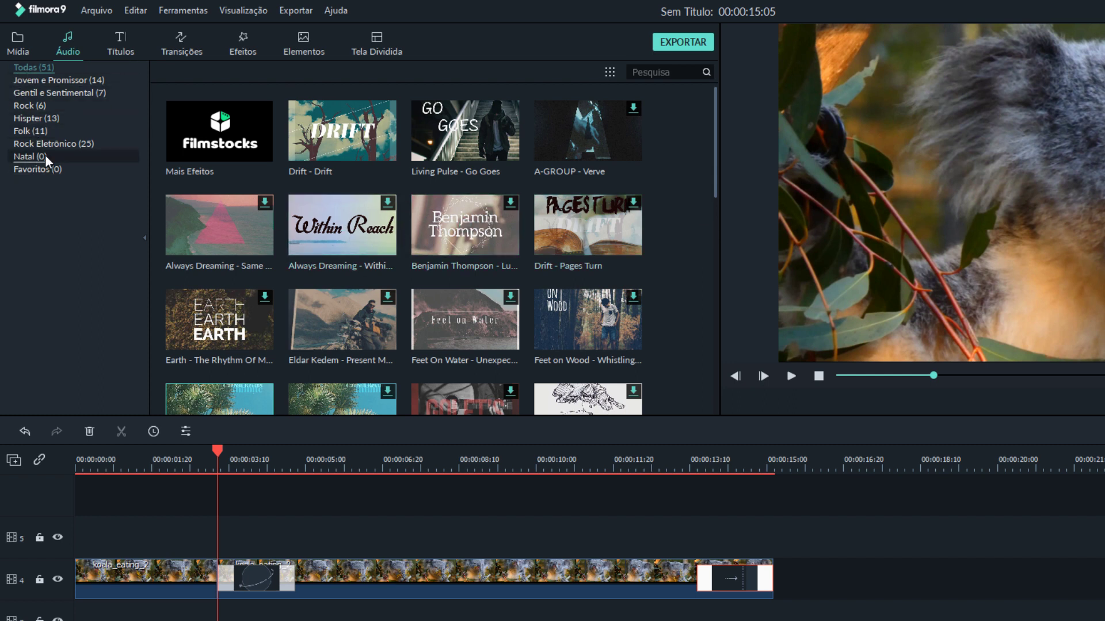
scroll(513, 178, "down", 15)
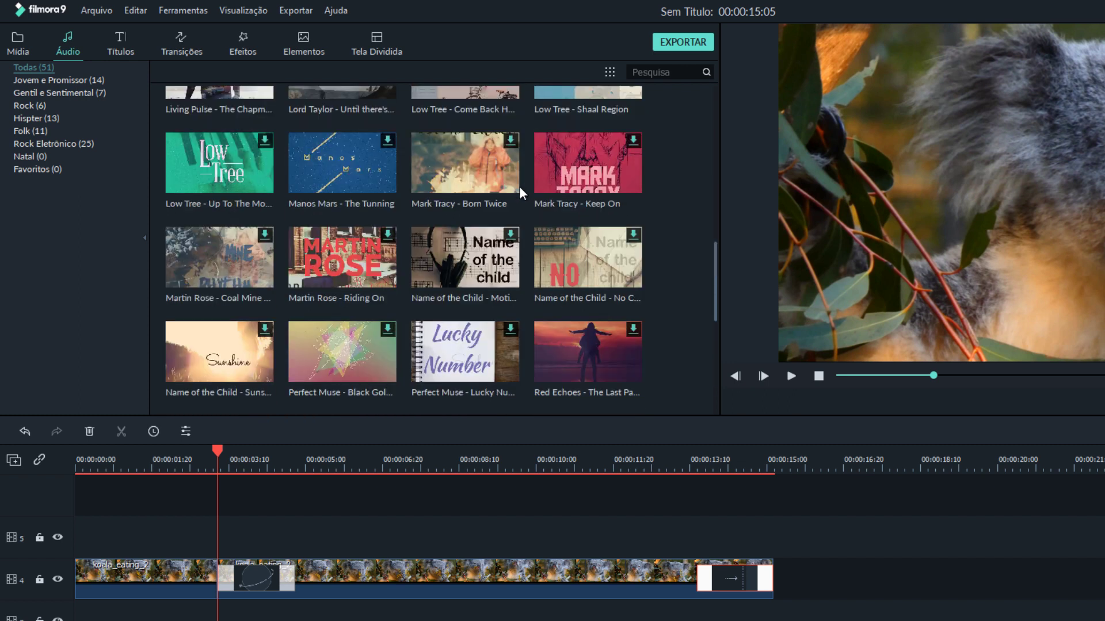
scroll(519, 195, "down", 2)
scroll(240, 297, "up", 10)
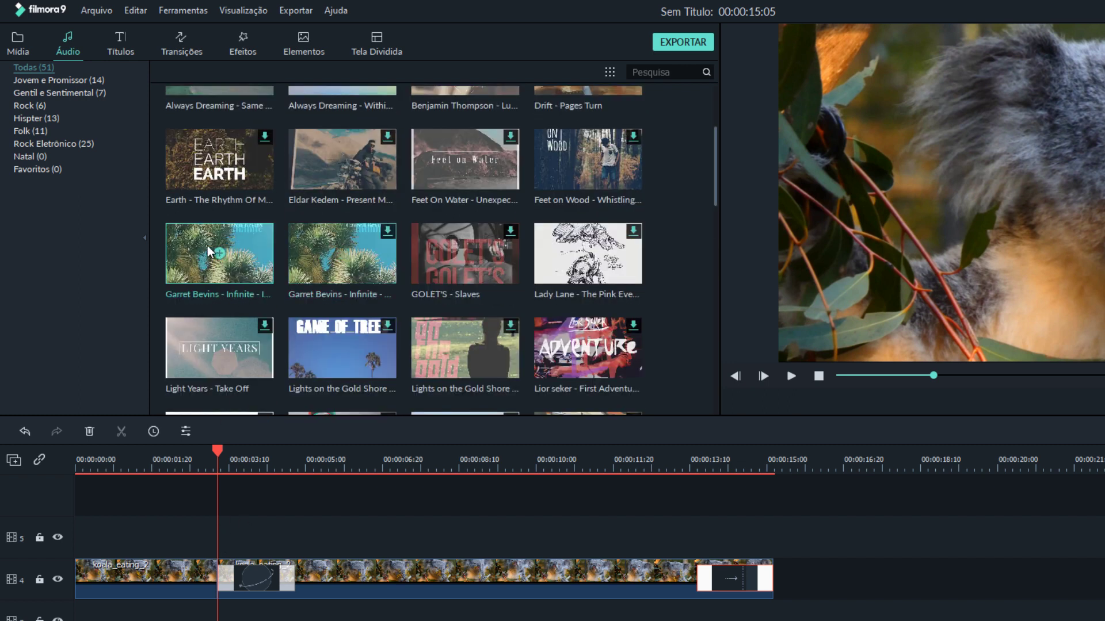
left_click(222, 261)
scroll(176, 524, "down", 1)
left_click_drag(86, 620, 125, 530)
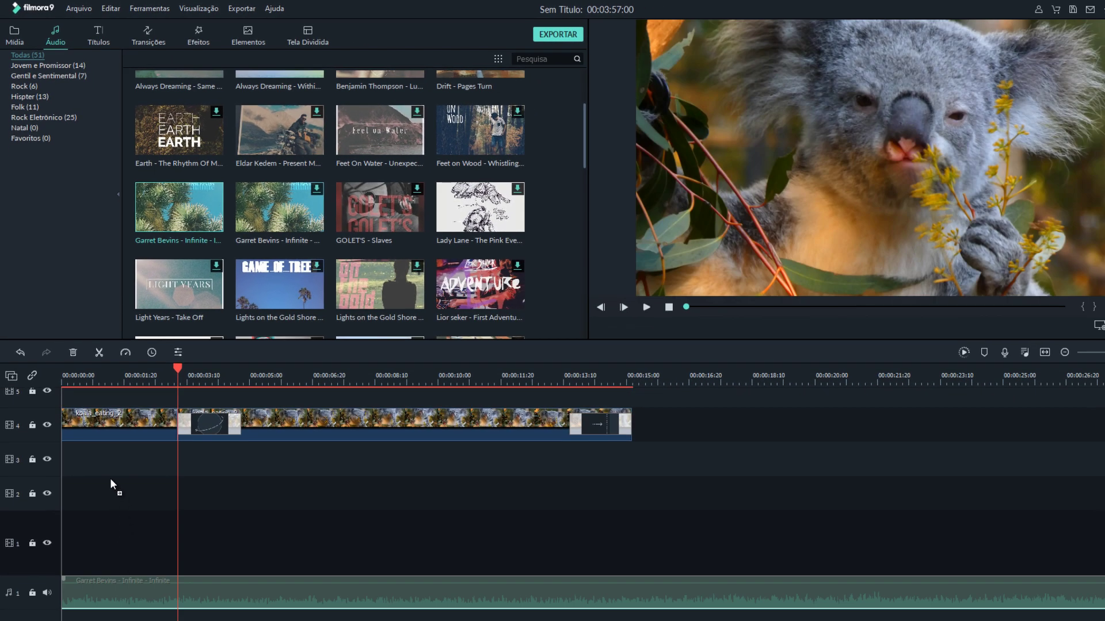
Move both koala clips from track 4 to track 2, placed back to back with the first at the timeline start
left_click_drag(110, 479, 168, 551)
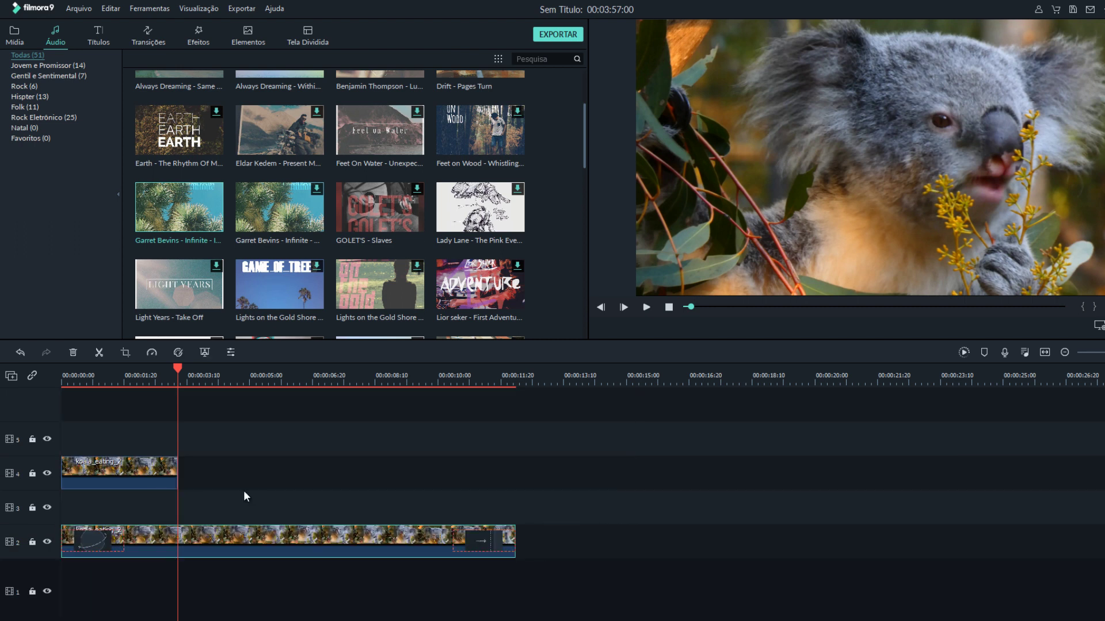
left_click_drag(202, 486, 322, 492)
left_click_drag(140, 419, 126, 498)
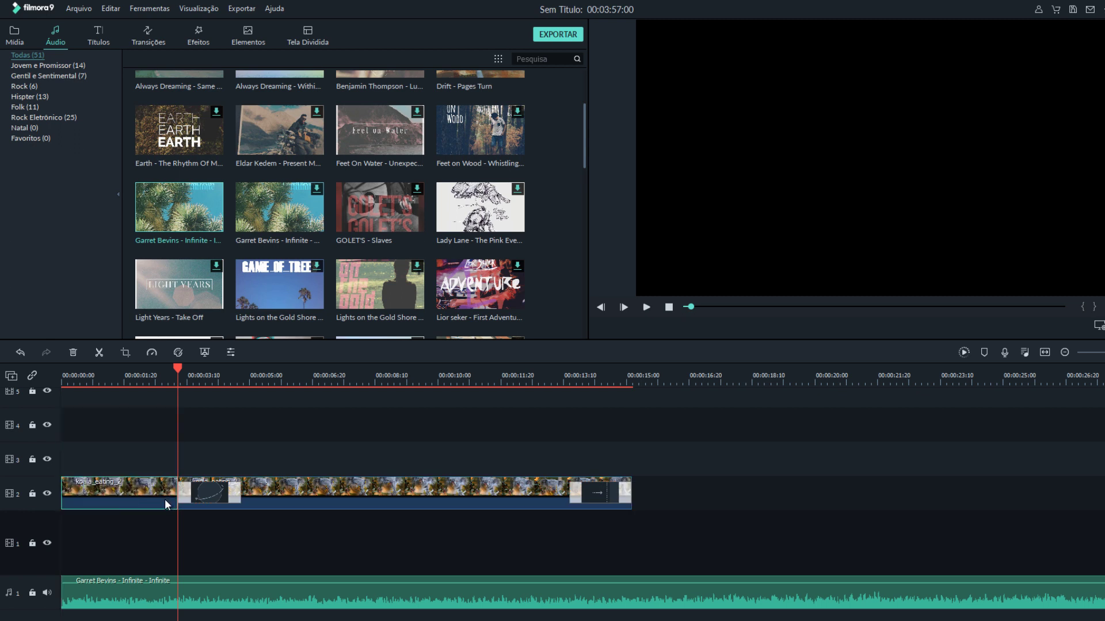
Trim the end of the Garret Bevins - Infinite song to match the end of the koala video
left_click(233, 604)
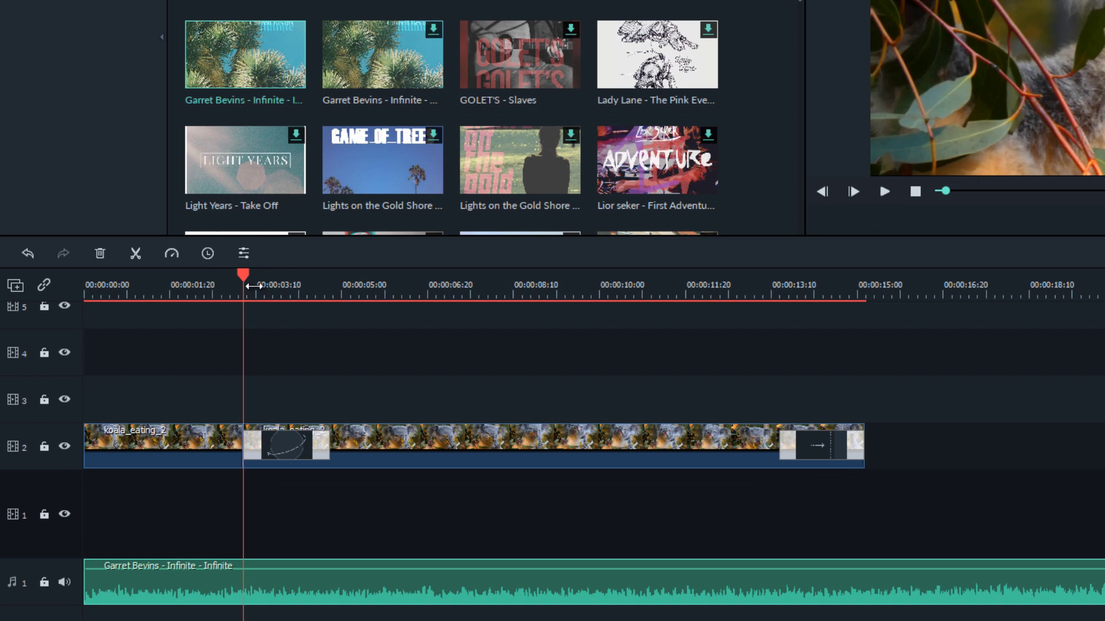
scroll(221, 376, "up", 3)
scroll(302, 286, "down", 5)
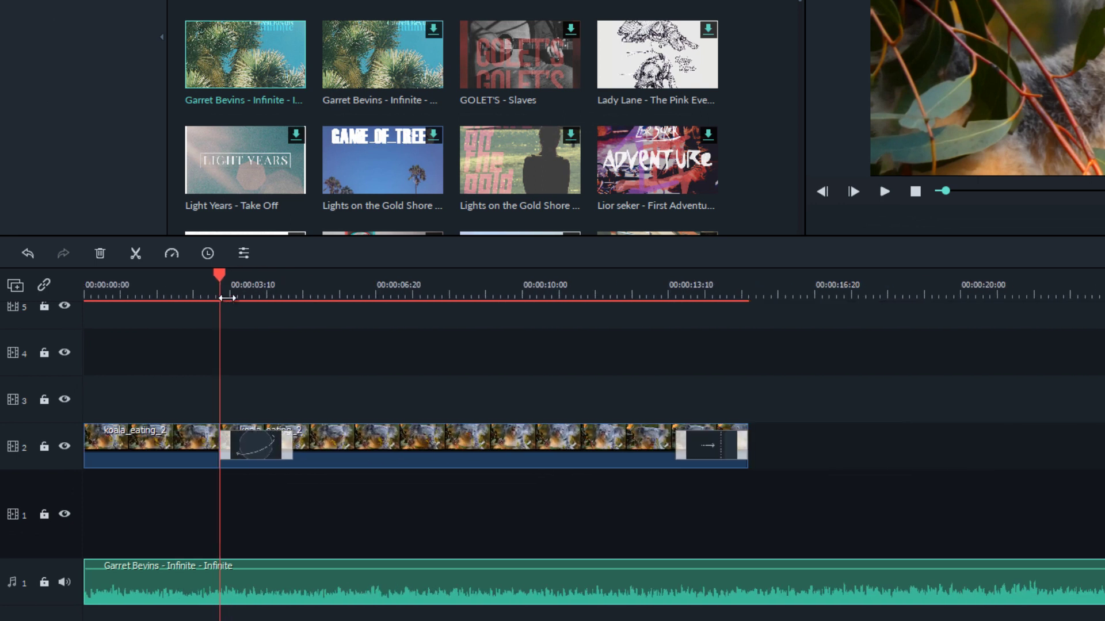
scroll(227, 298, "down", 4)
scroll(122, 304, "down", 3)
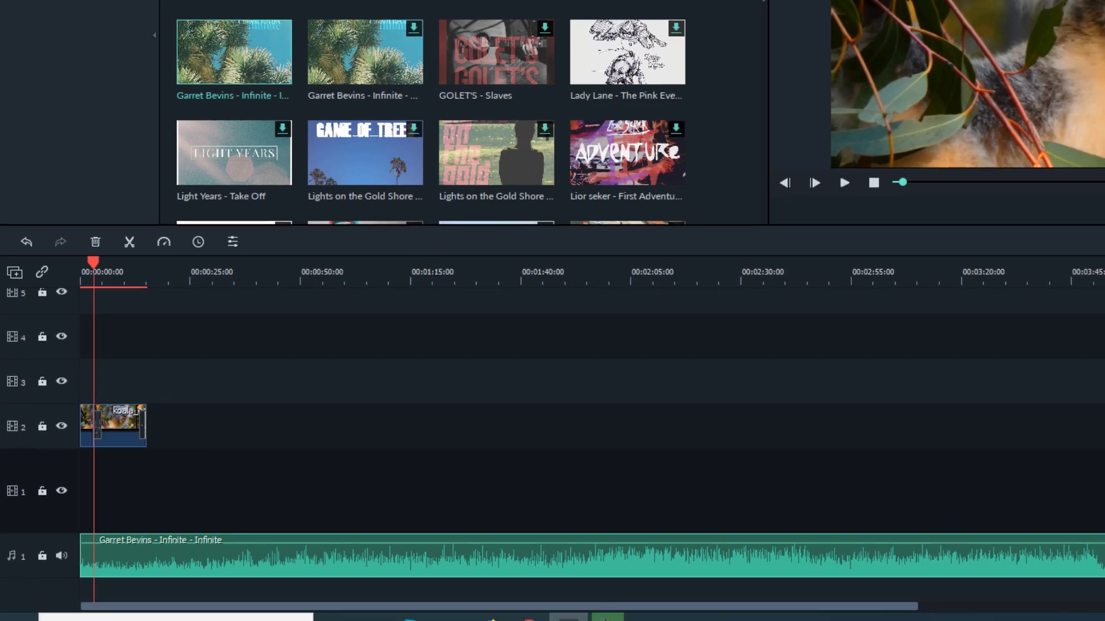
left_click_drag(1104, 567, 141, 540)
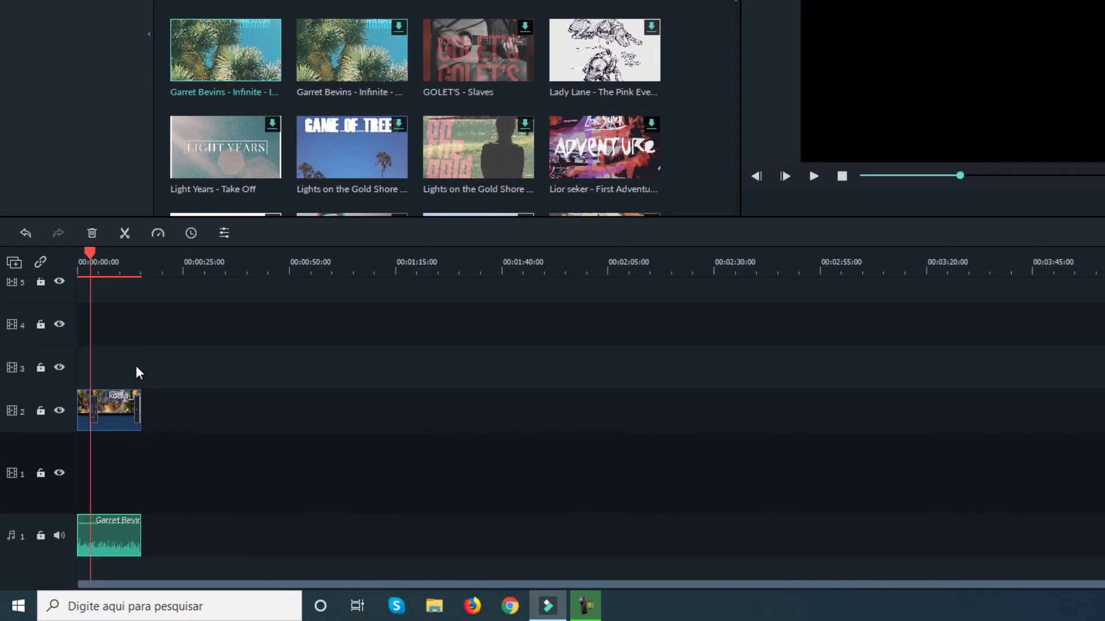
Lower the song's volume on the timeline and give its end a fade-out of about 1.7 seconds
left_click_drag(102, 272, 308, 286)
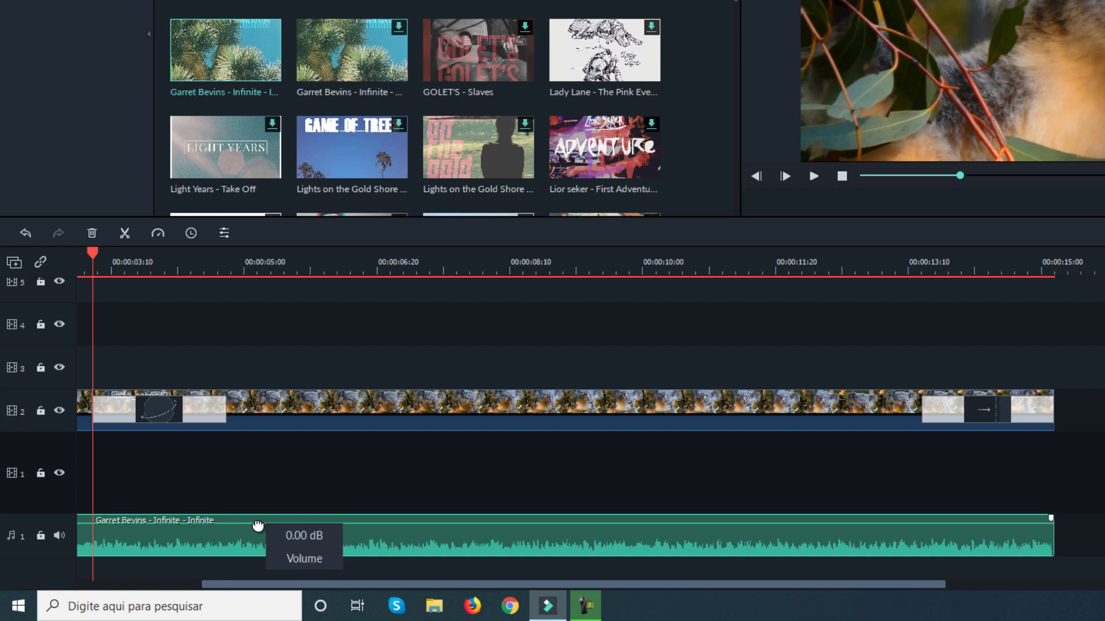
left_click_drag(254, 523, 250, 534)
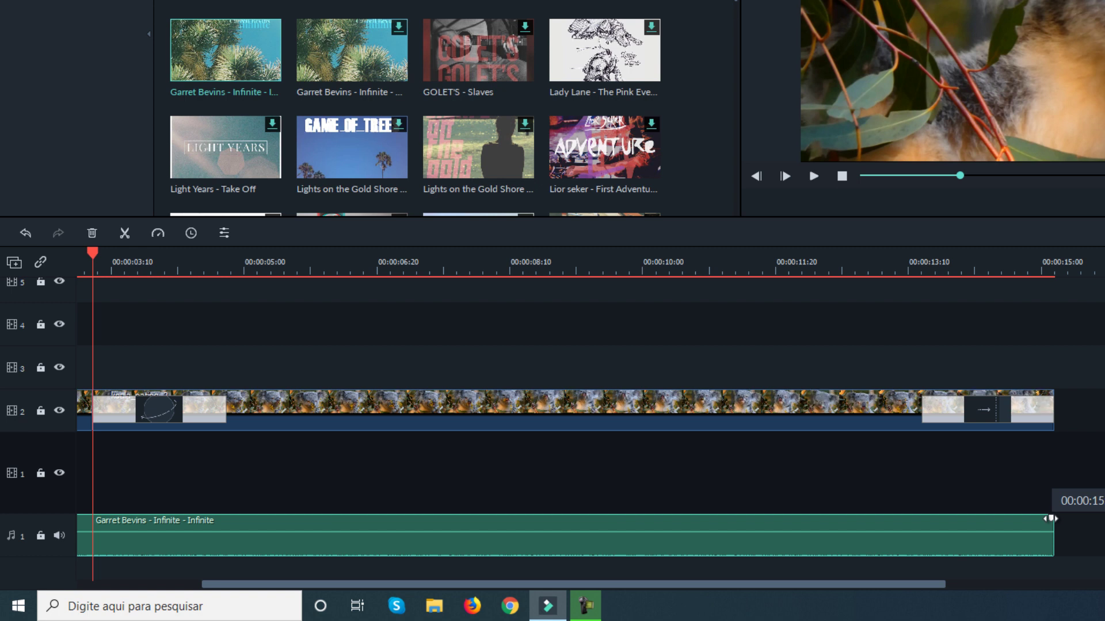
left_click_drag(1051, 518, 918, 535)
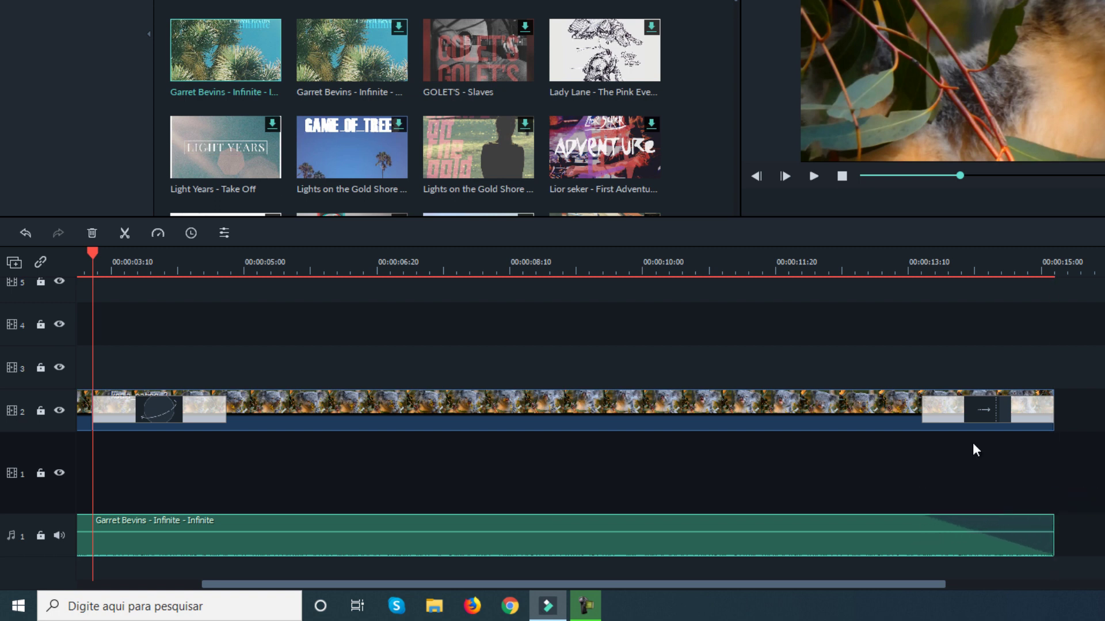
Shorten the Apagar transition at the end of the video to about 0.7 seconds
left_click(923, 412)
left_click_drag(923, 418, 999, 426)
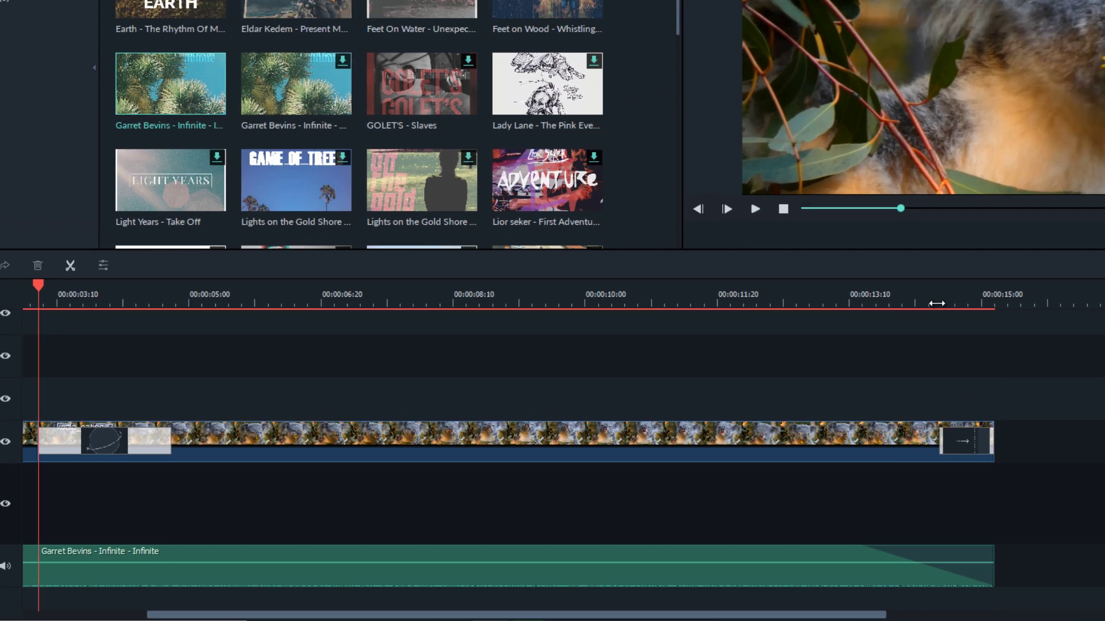
Play back the end of the video with its Apagar transition, and the Viragem de Orbe 1 transition from 00:00:03:00
left_click(991, 266)
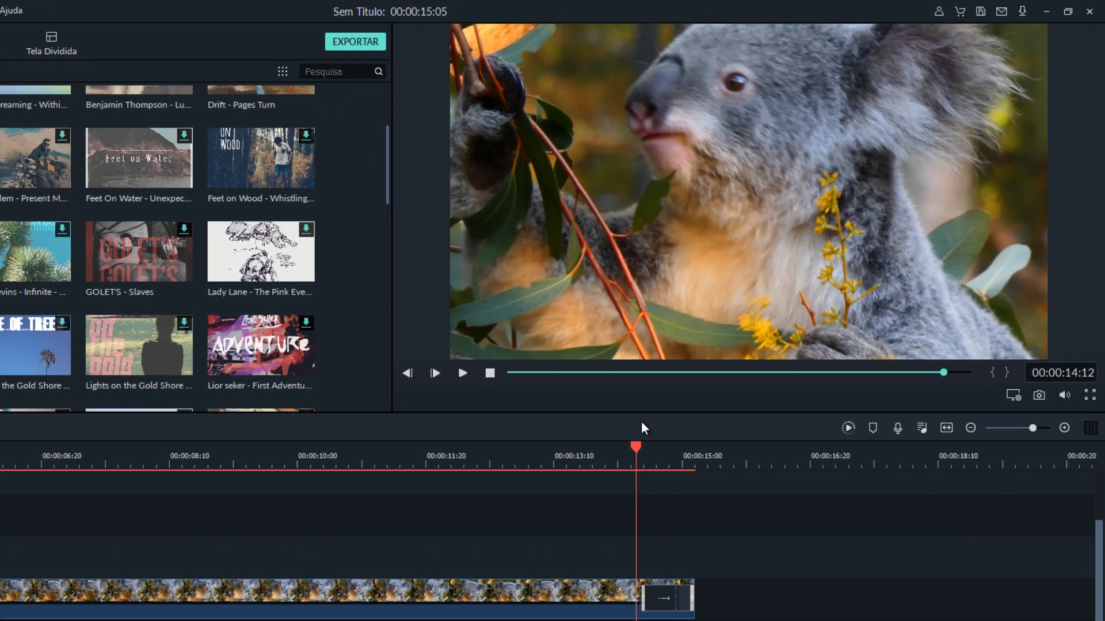
left_click(463, 373)
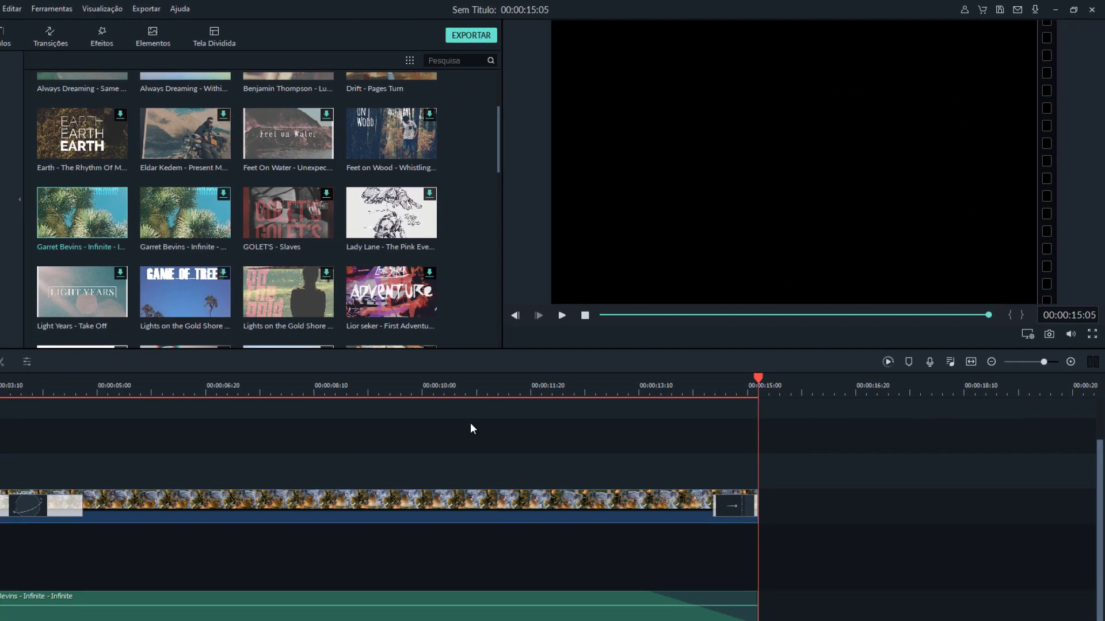
left_click(4, 385)
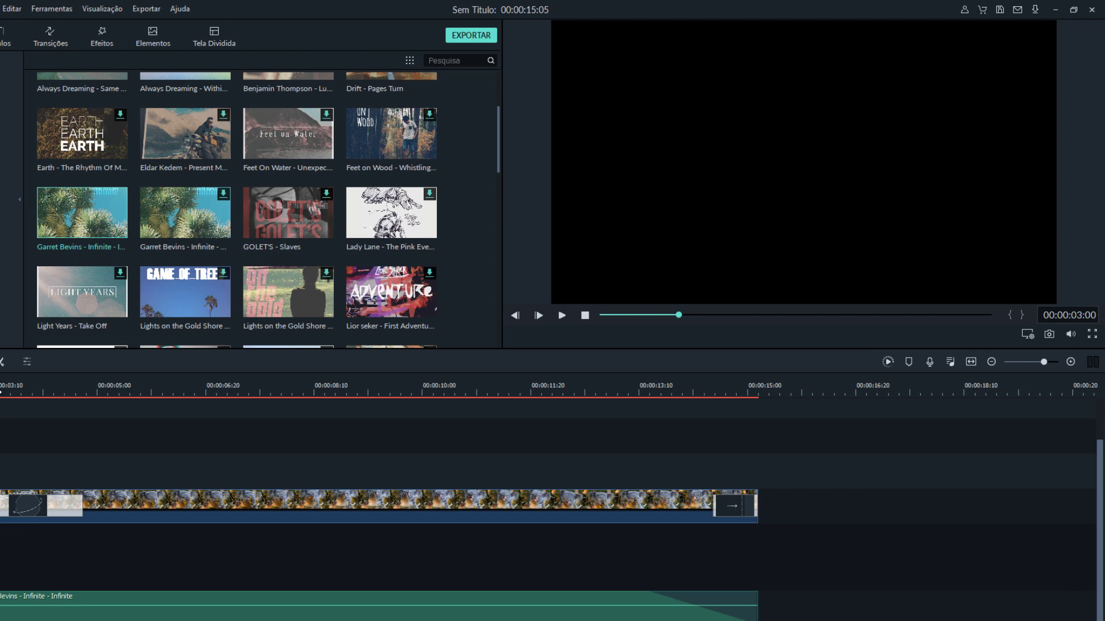
left_click(561, 316)
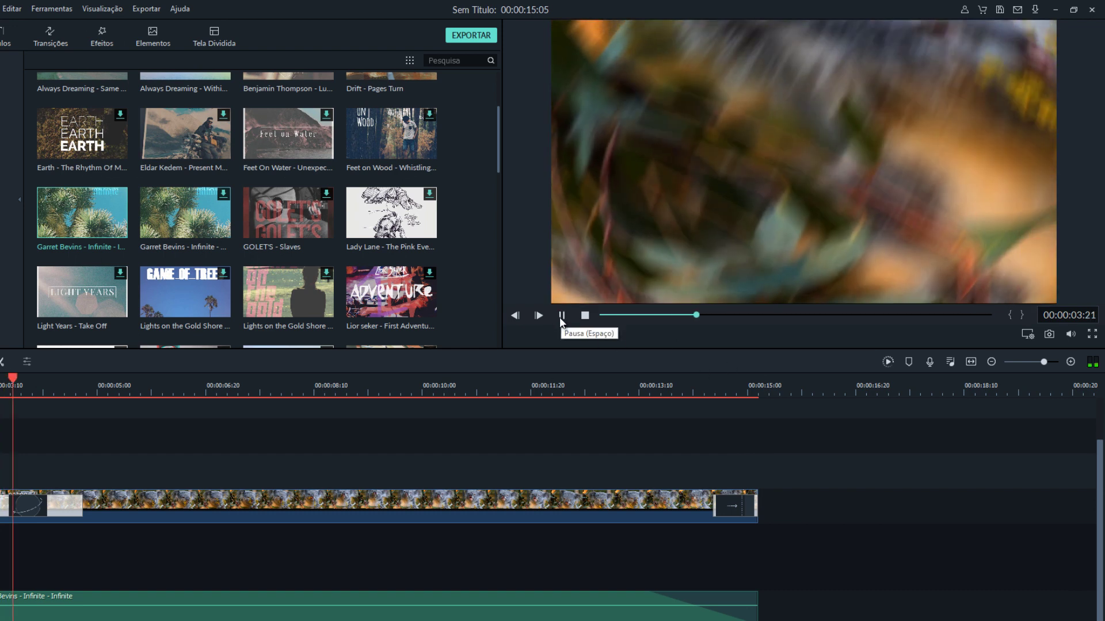
Pause the playback and add the Lomo filter from Like do Instagram to the timeline above the koala video
left_click(562, 317)
scroll(552, 495, "left", 3)
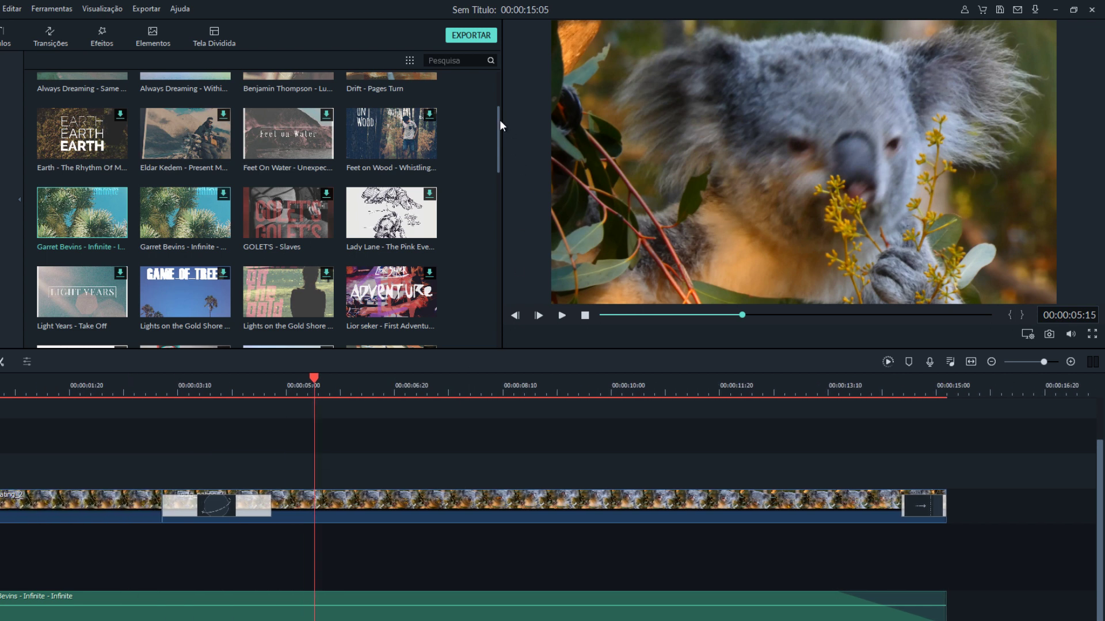
scroll(500, 120, "up", 5)
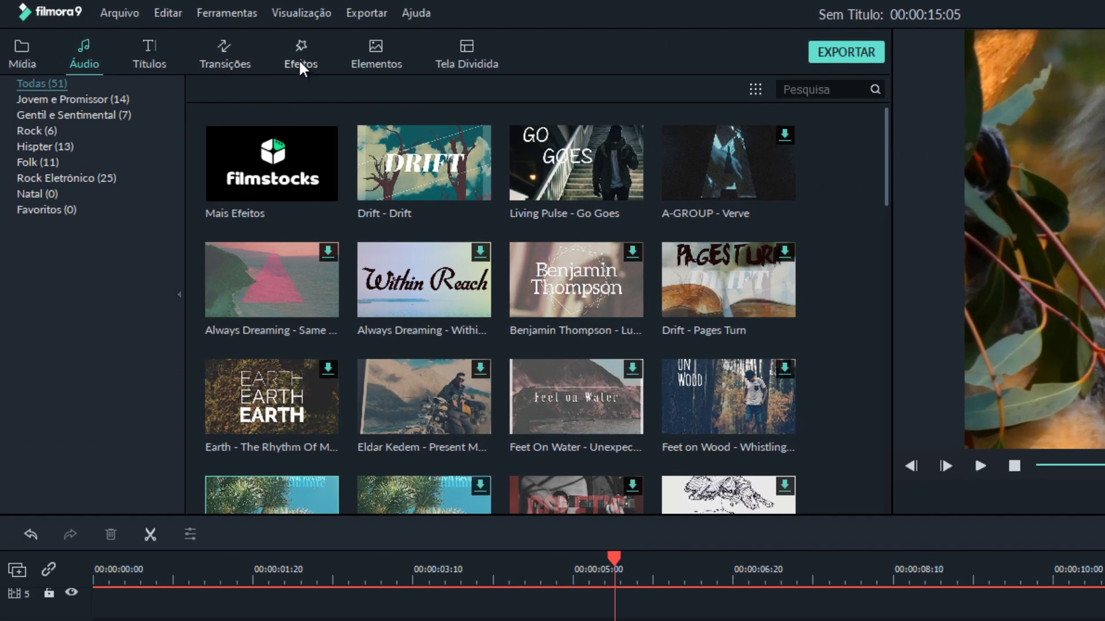
left_click(300, 62)
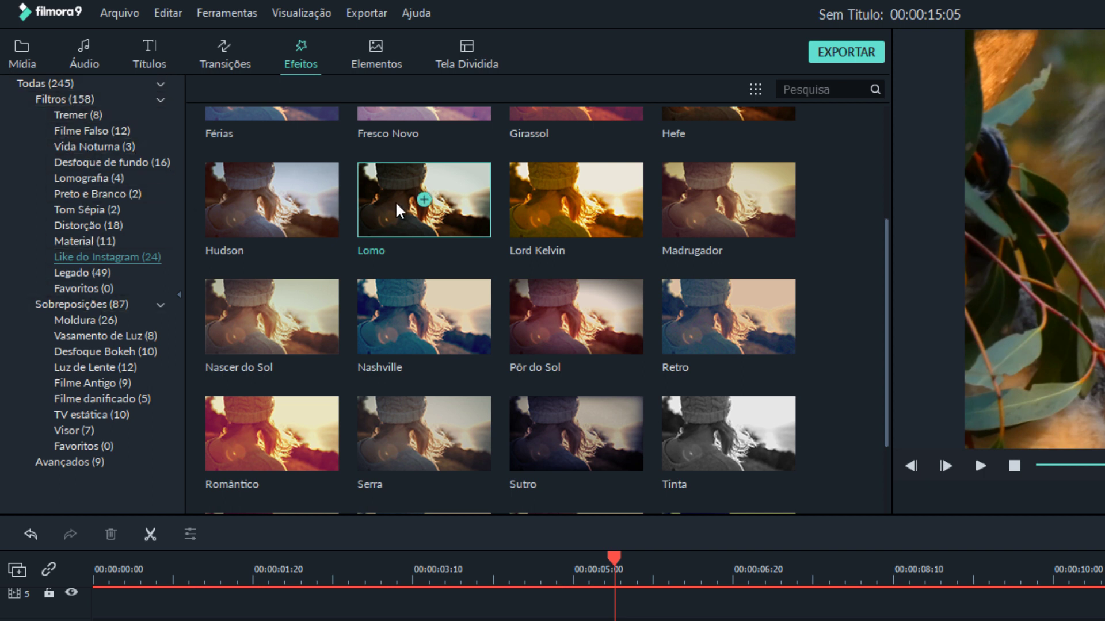
left_click_drag(397, 210, 92, 439)
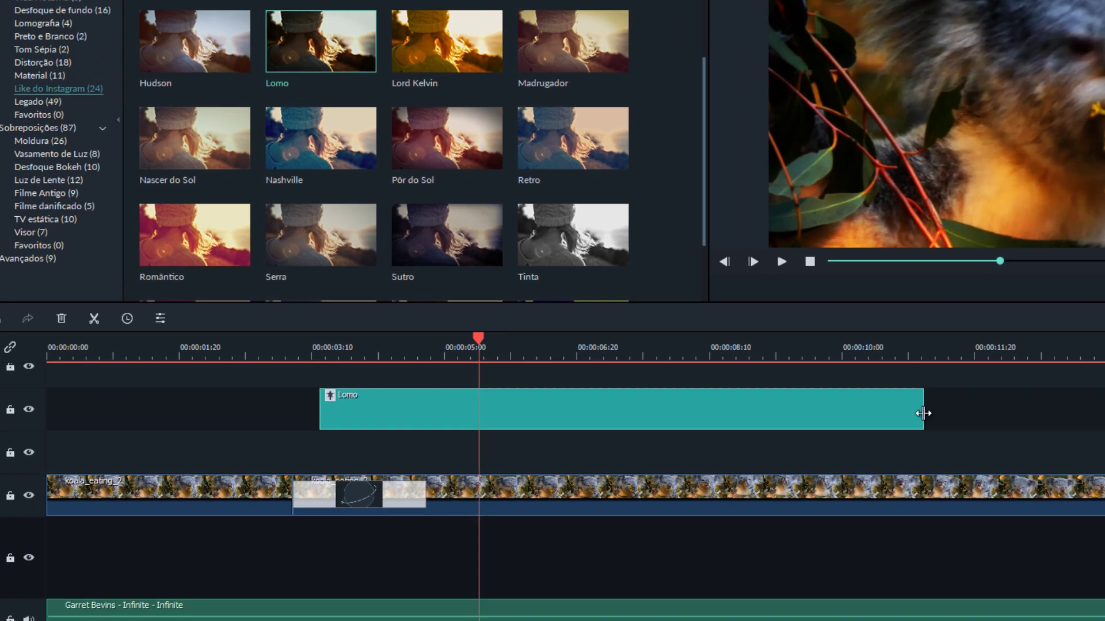
Stretch the Lomo filter so it covers the whole koala video, from its start to its end
left_click_drag(923, 413, 1104, 413)
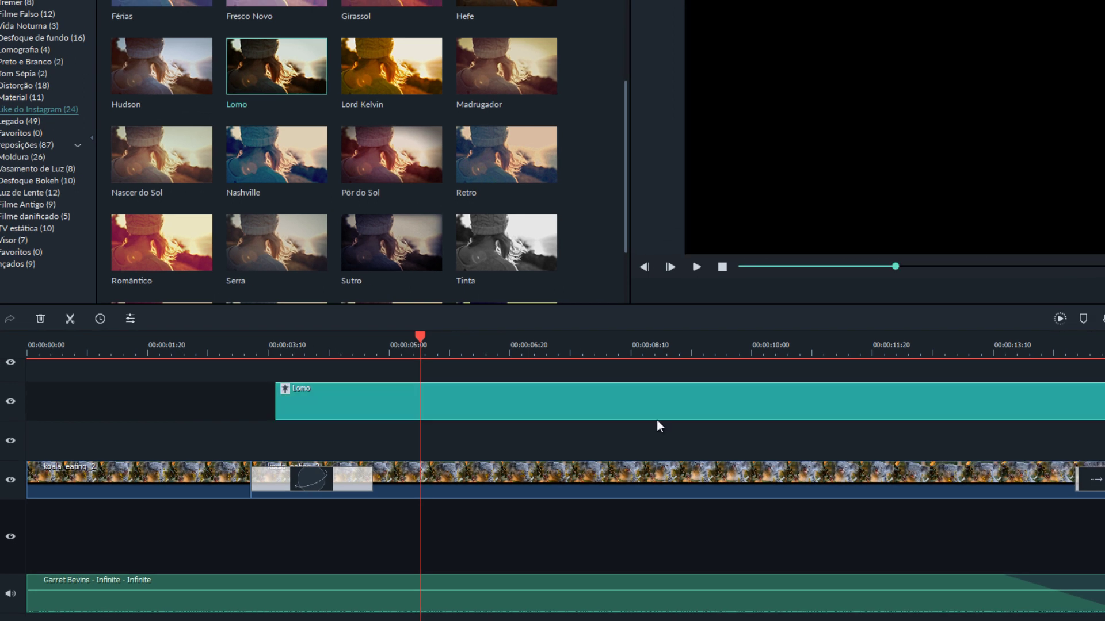
left_click_drag(277, 405, 21, 407)
left_click_drag(523, 412, 371, 420)
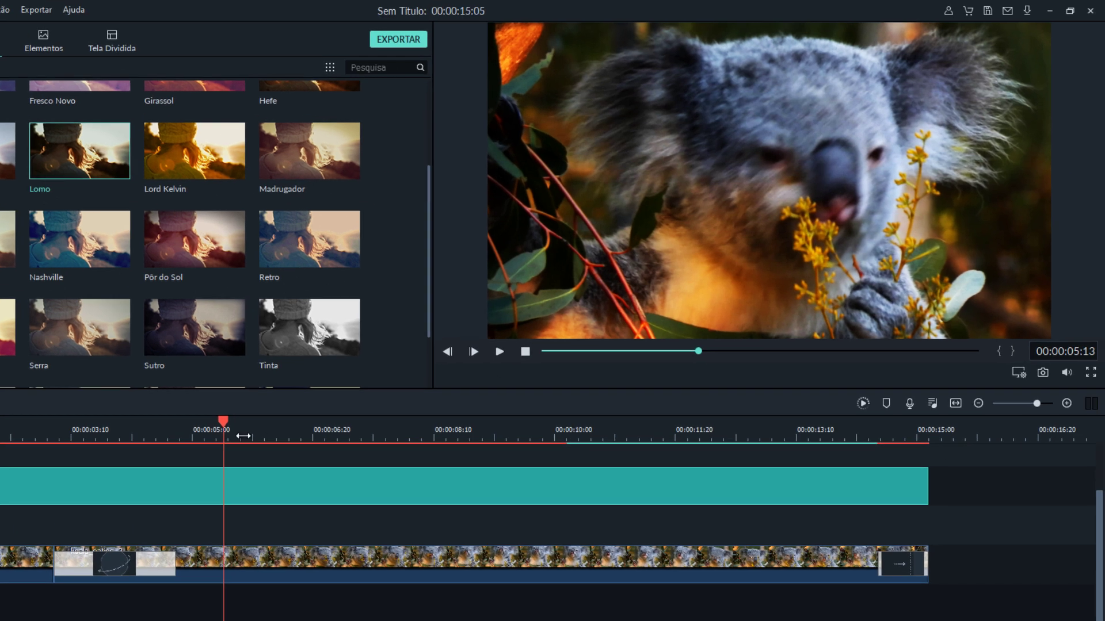
Play the koala video from 00:00:00:00 to preview the Lomo filter
left_click_drag(697, 351, 545, 351)
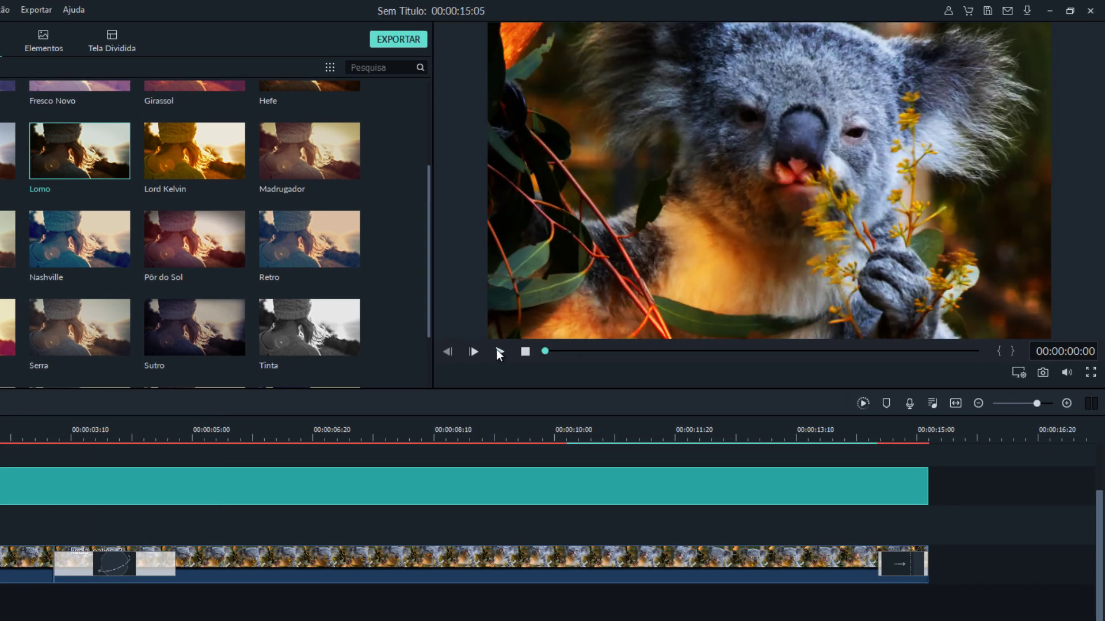
left_click(498, 352)
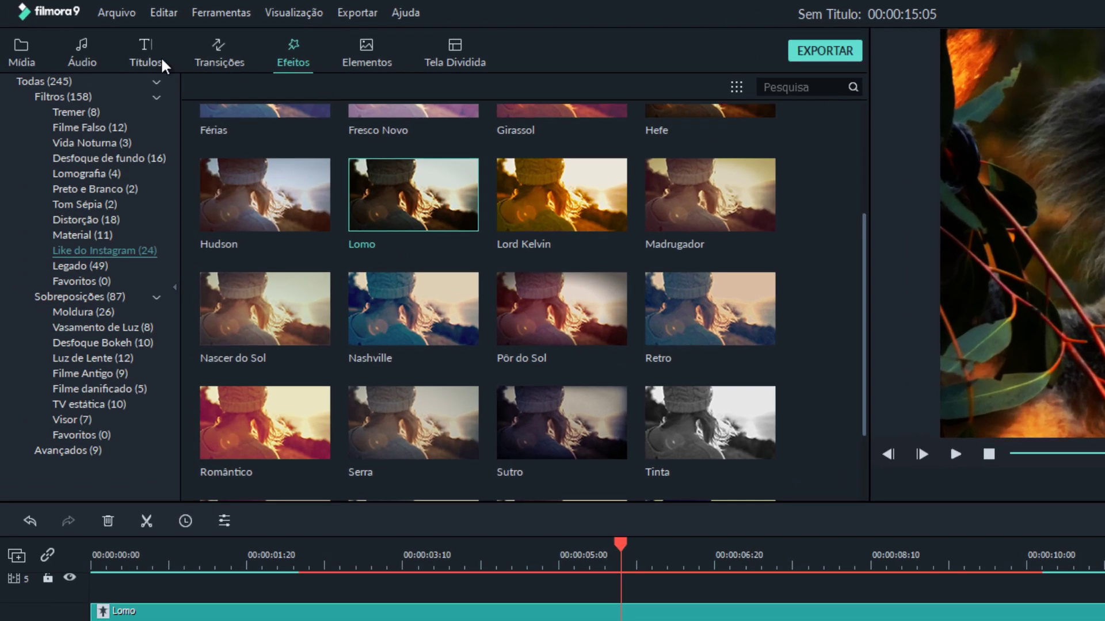
Place the Créditos 5 title above the Lomo filter, starting at about 2.8 seconds, and delete its duplicate on the lower track
left_click(145, 53)
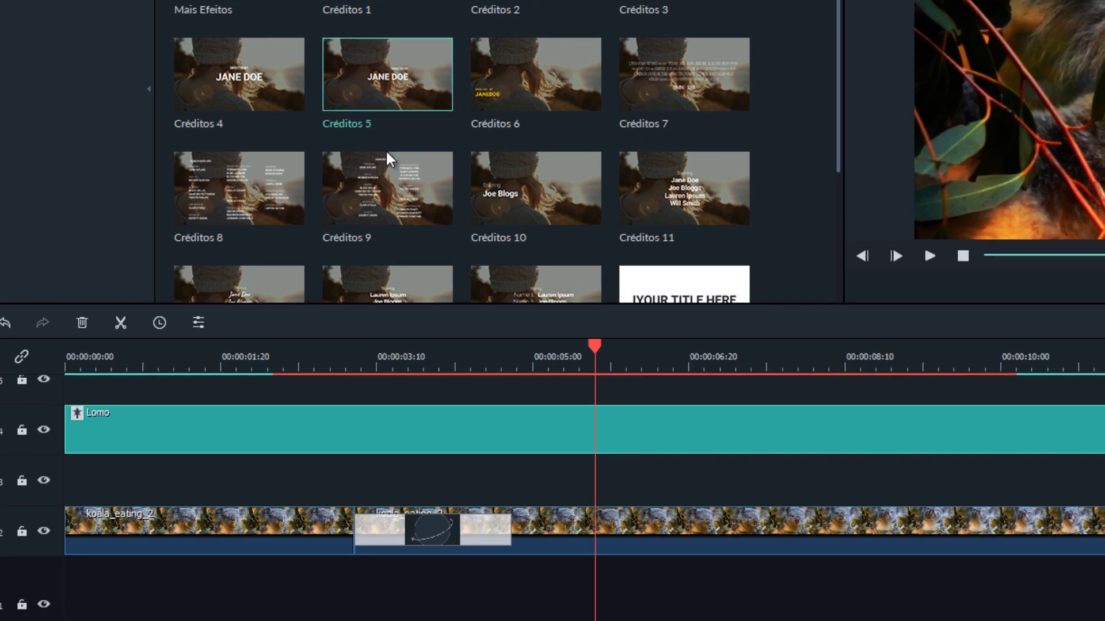
left_click(387, 75)
left_click_drag(413, 71, 328, 404)
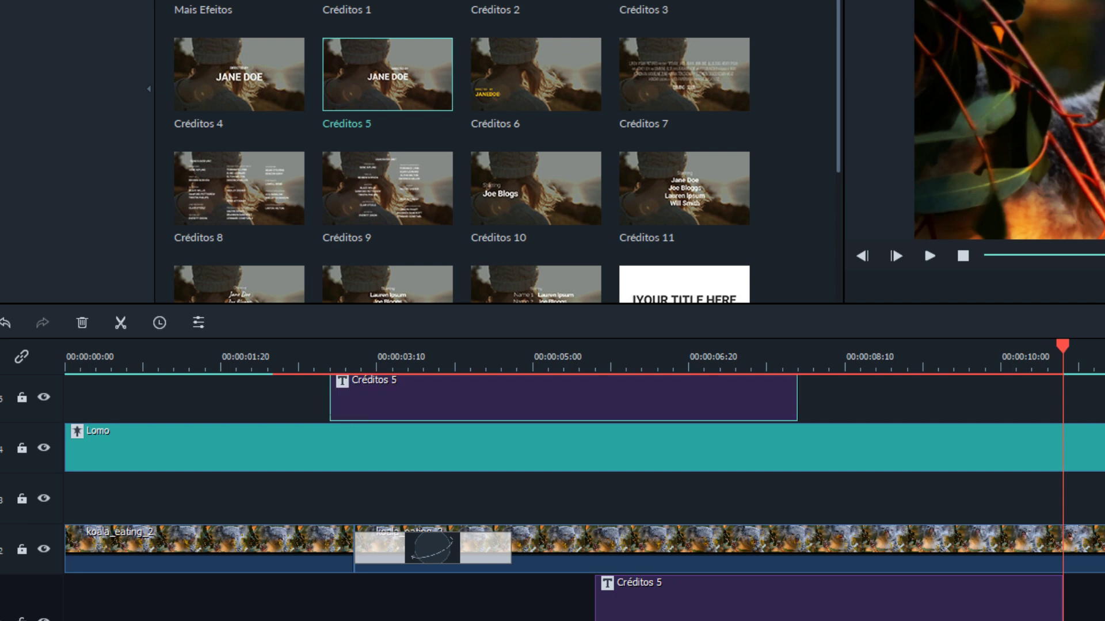
key("Delete")
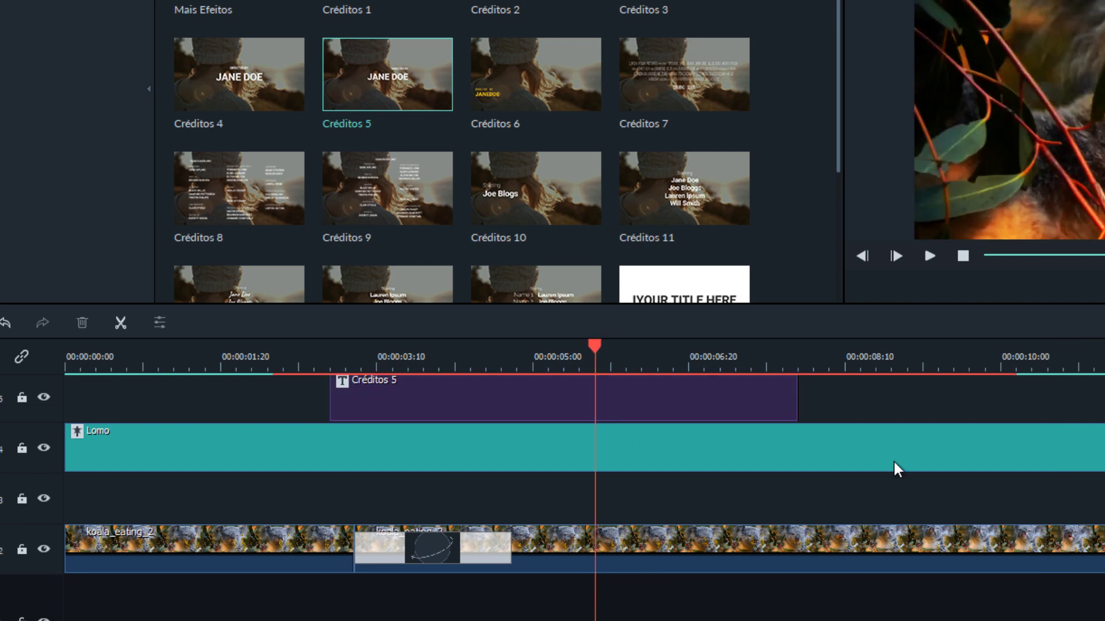
scroll(708, 452, "up", 1)
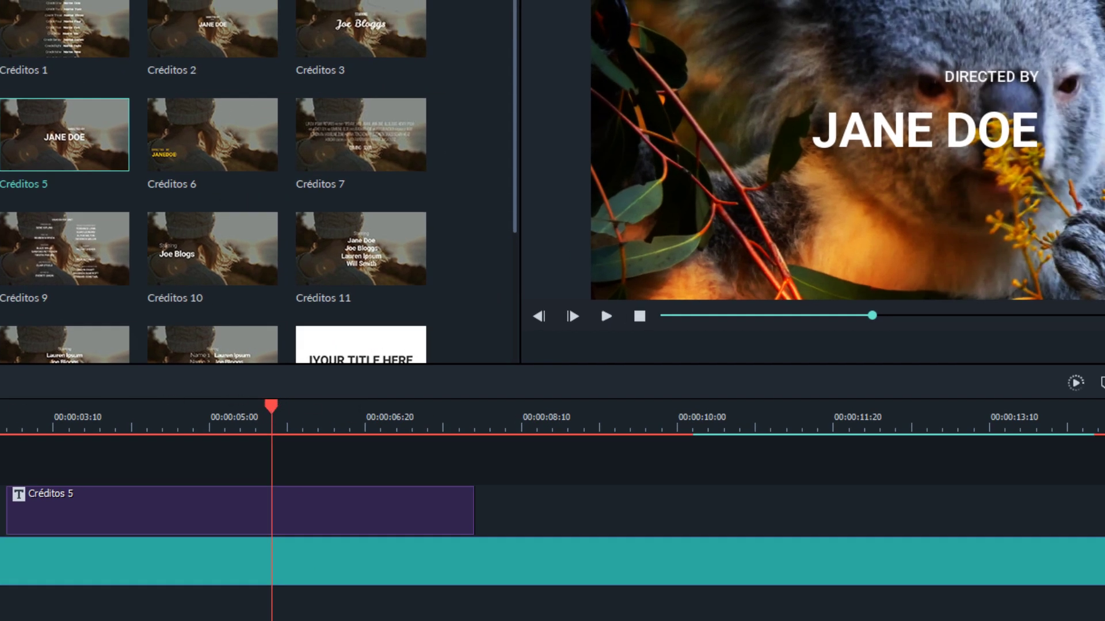
Play back the part of the video with the Créditos 5 title to check its animation
scroll(50, 425, "down", 3)
scroll(148, 417, "up", 2)
left_click_drag(218, 409, 5, 421)
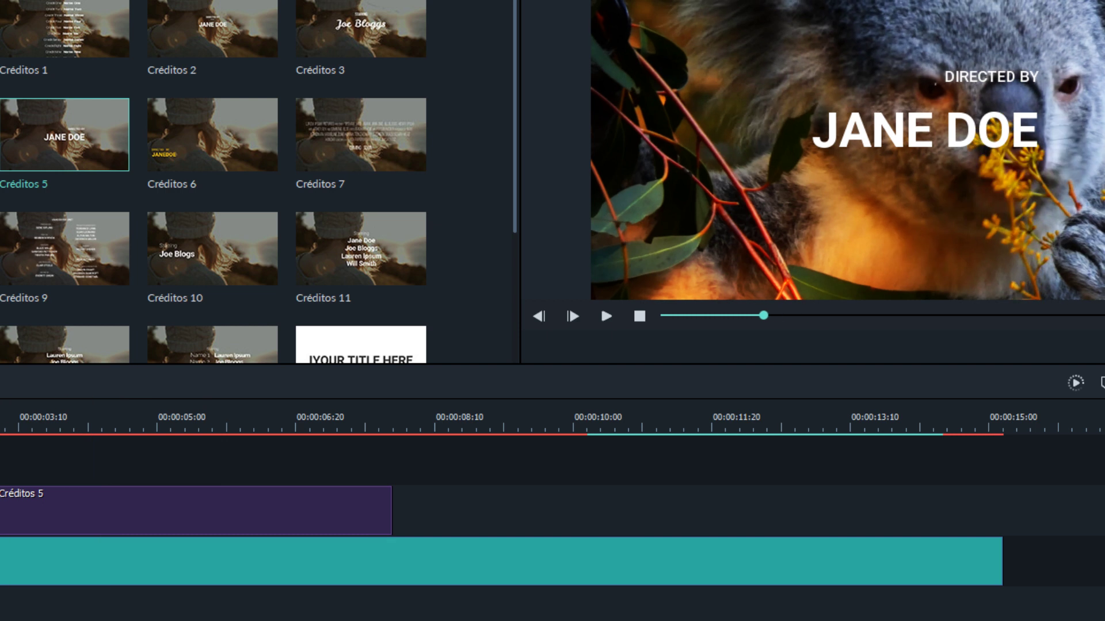
left_click(602, 315)
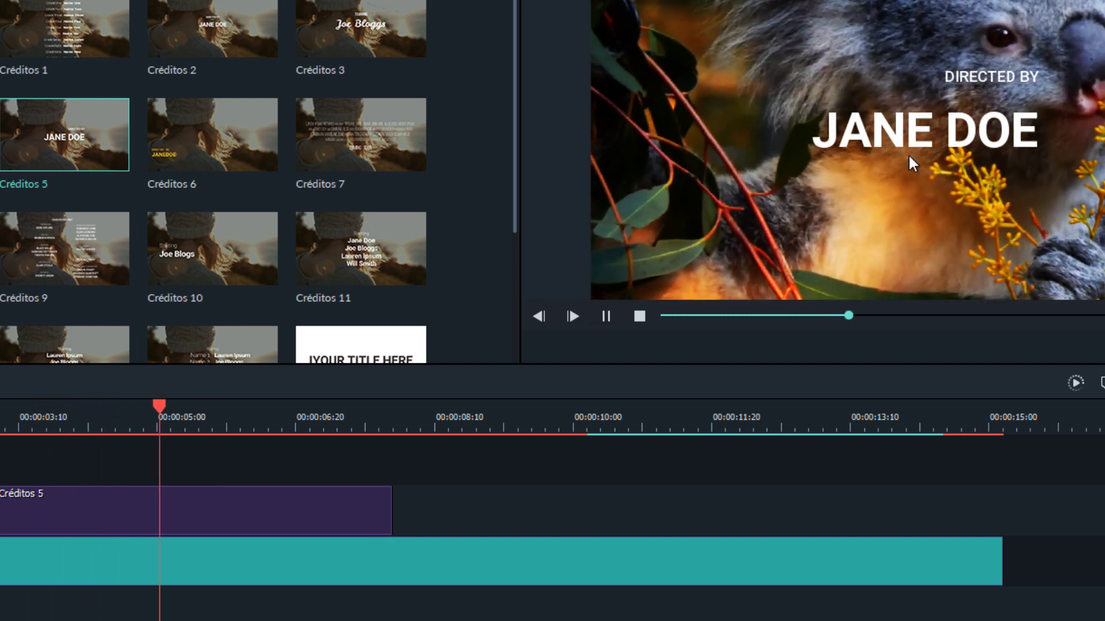
left_click(606, 320)
Change the Créditos 5 title's small line to "PH Tutoriais" and its large line to "INSCREVA-SE"
double_click(197, 510)
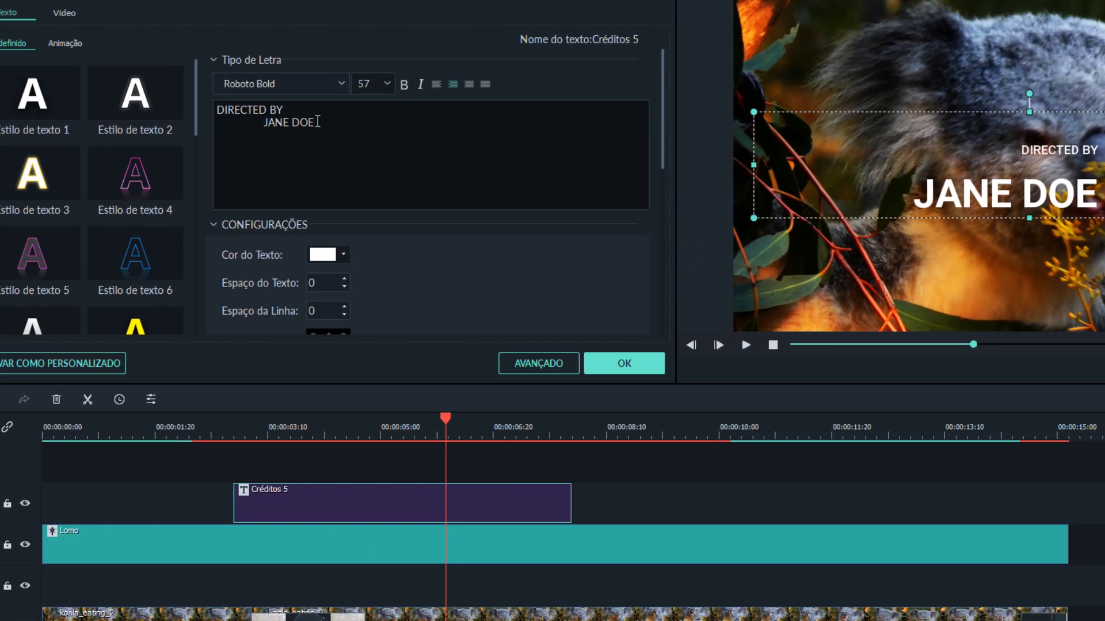
left_click(311, 121)
left_click_drag(286, 110, 199, 105)
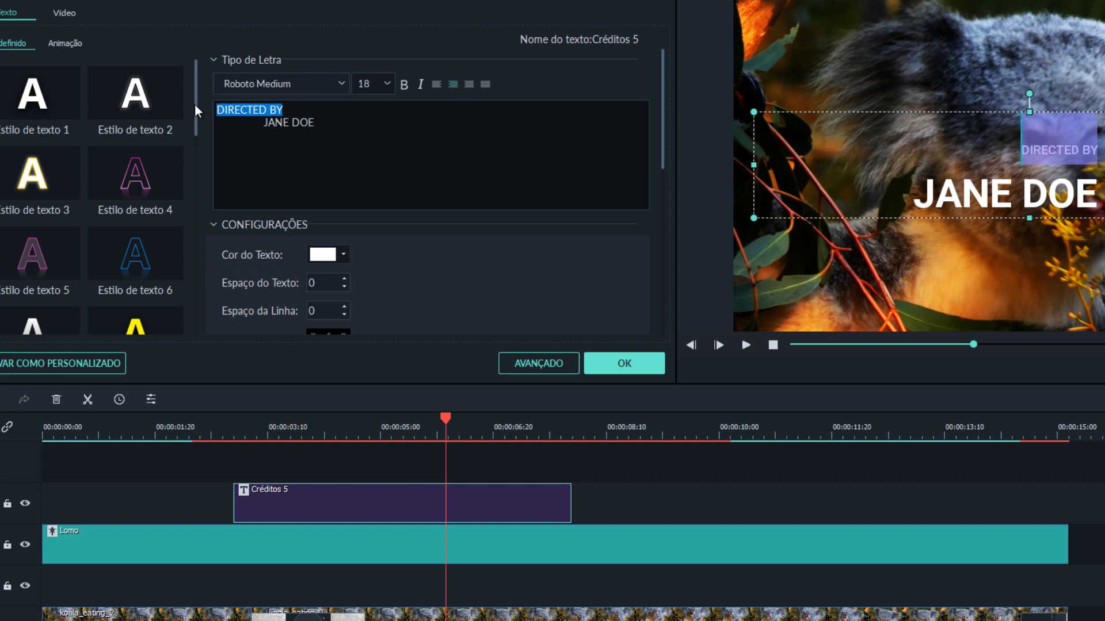
type("PH Tut")
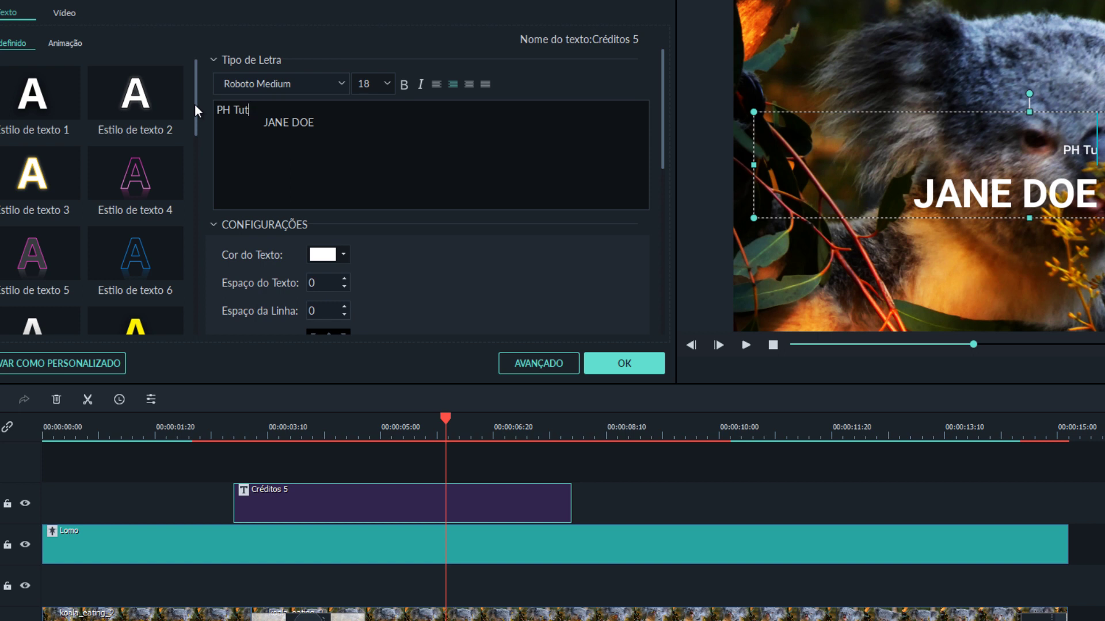
type("oriais")
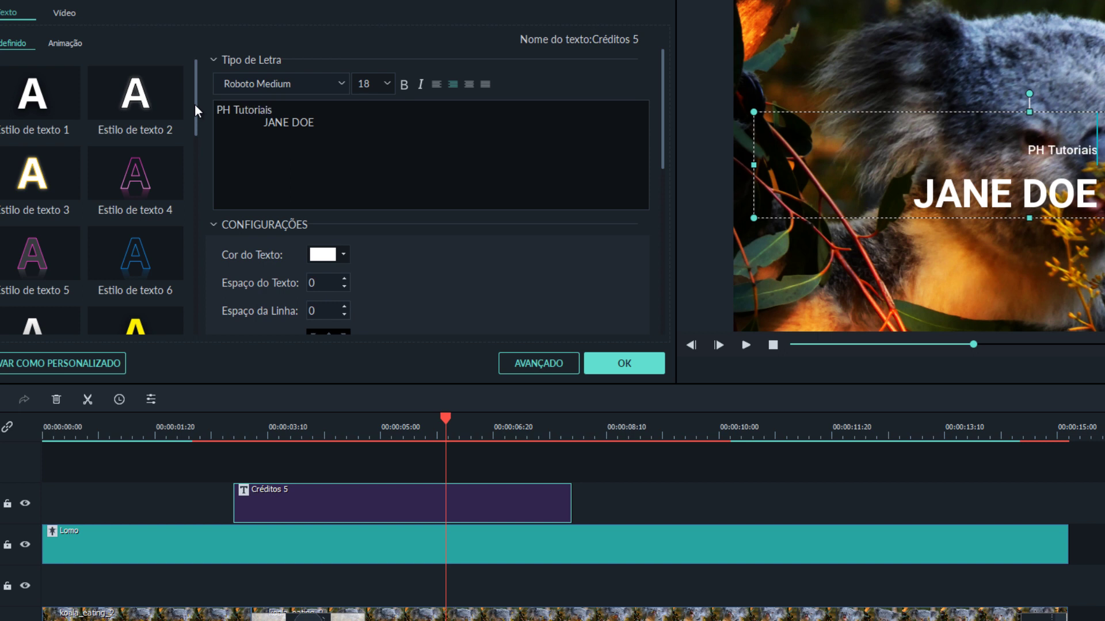
left_click_drag(311, 121, 265, 123)
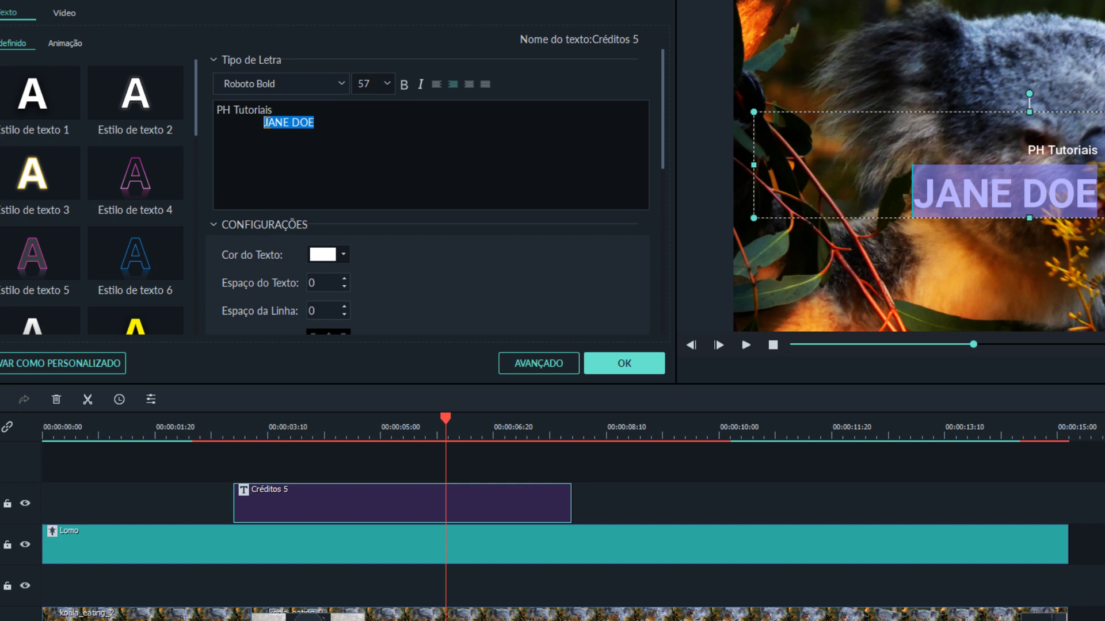
type("INSCREVA-SE")
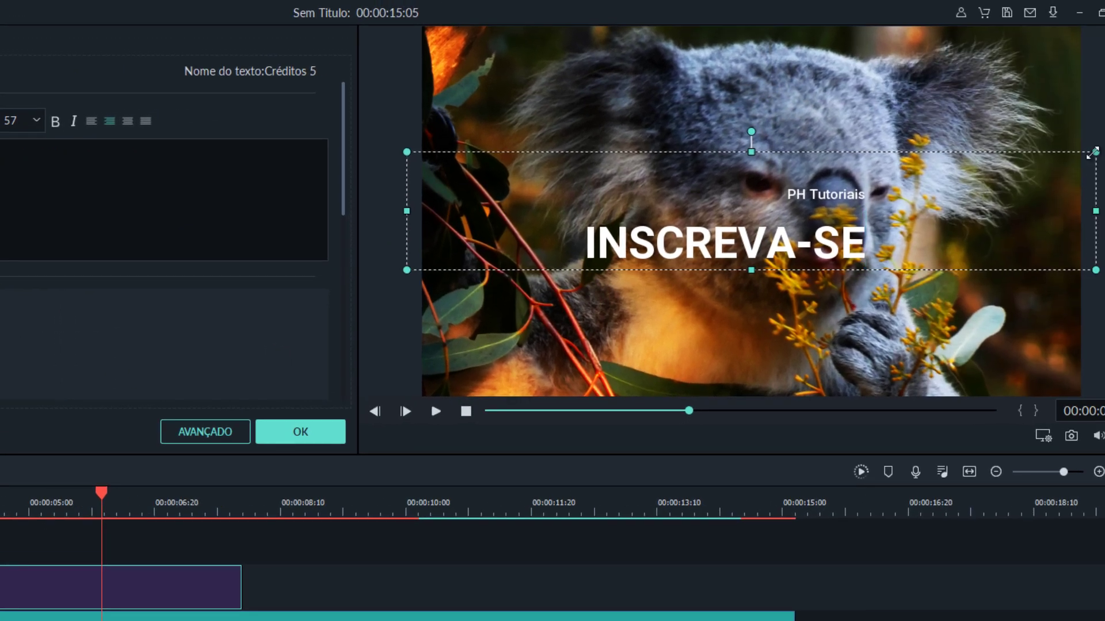
Scale down the INSCREVA-SE title and move it to the lower-left corner of the video frame
left_click_drag(1104, 112, 1104, 155)
left_click_drag(973, 200, 863, 188)
left_click_drag(745, 257, 669, 352)
Play the video from just before the INSCREVA-SE title to check its entrance over the transition
left_click(3, 508)
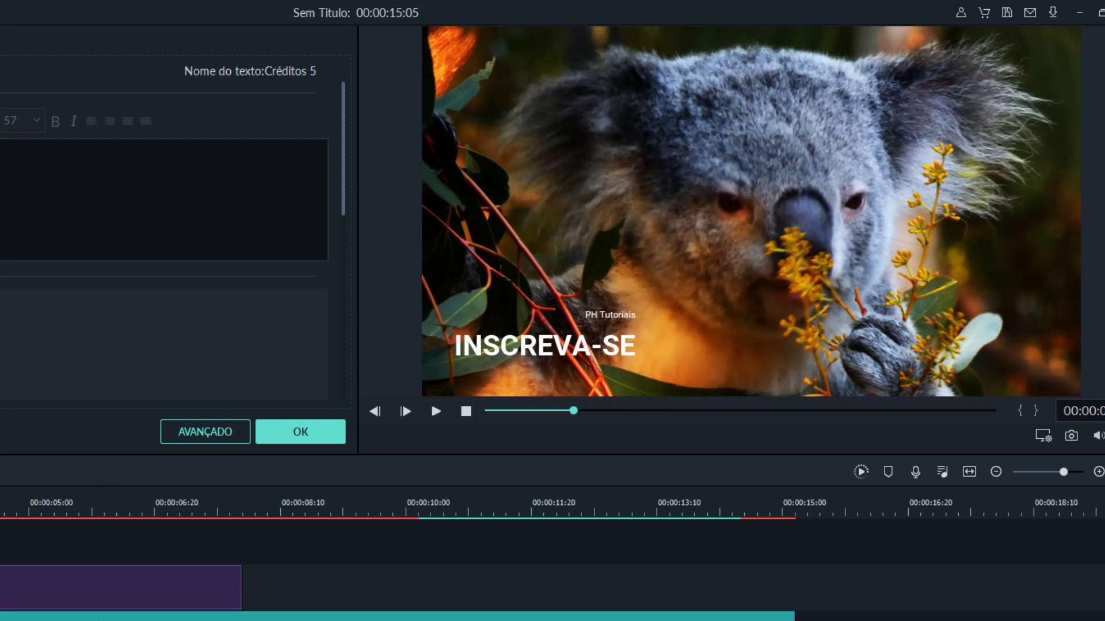
left_click(438, 407)
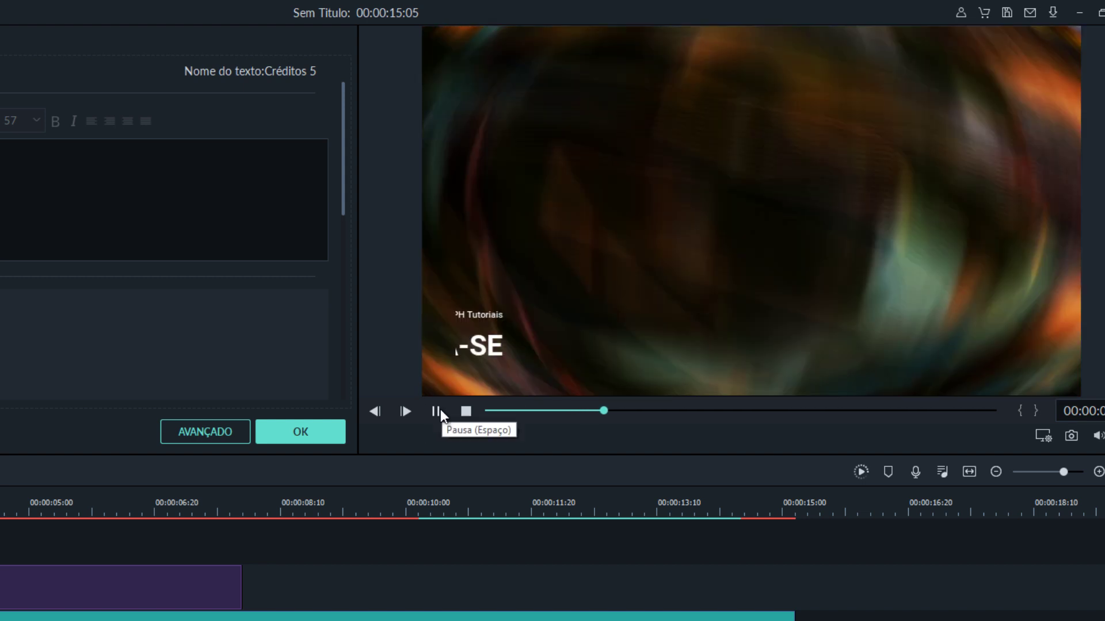
left_click(438, 410)
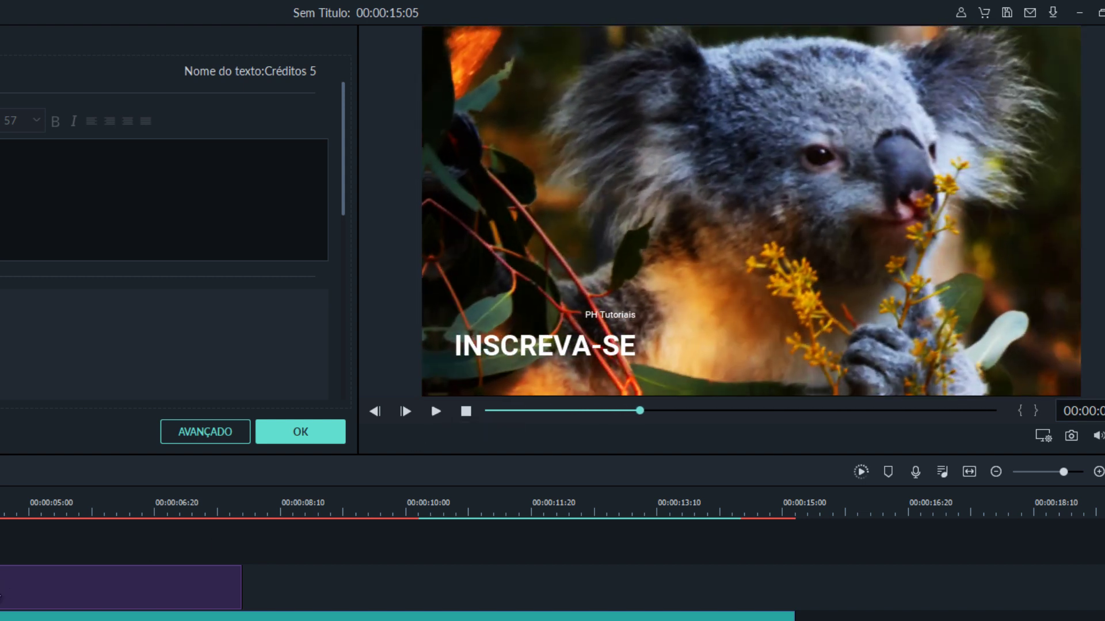
Move the Créditos 5 title later on its track, after the orb transition, so it starts at about 5.4 seconds
left_click(24, 596)
left_click_drag(24, 595, 208, 602)
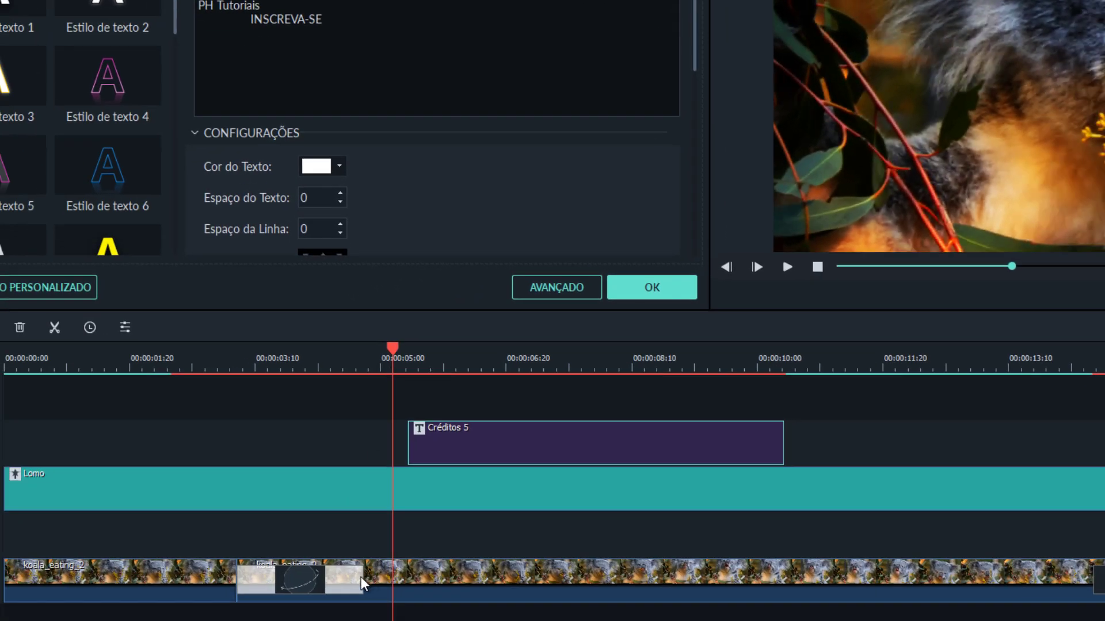
Shorten the Viragem de Orbe 1 transition between the two koala clips and close its settings
double_click(232, 620)
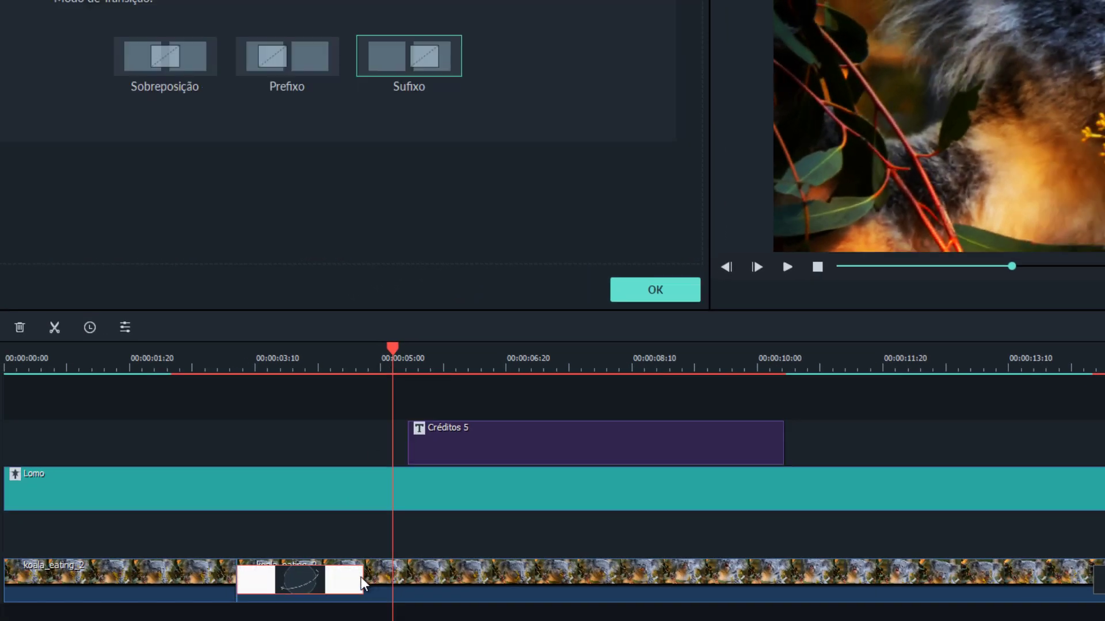
left_click_drag(361, 575, 305, 575)
left_click(655, 290)
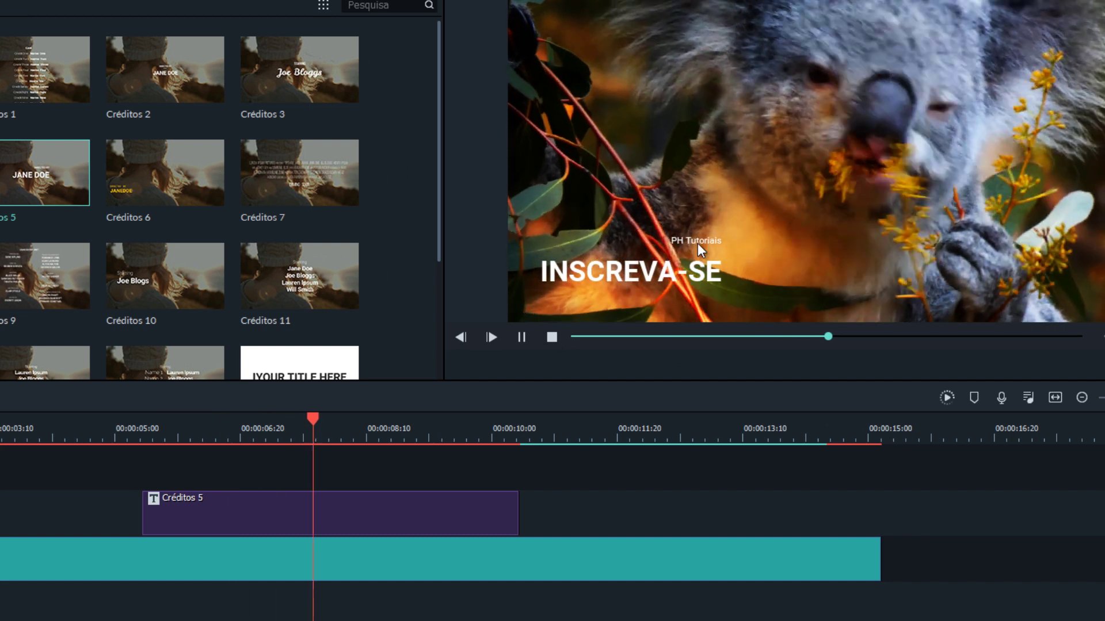
Preview the INSCREVA-SE title through its exit animation and review its new place on the timeline
left_click(524, 337)
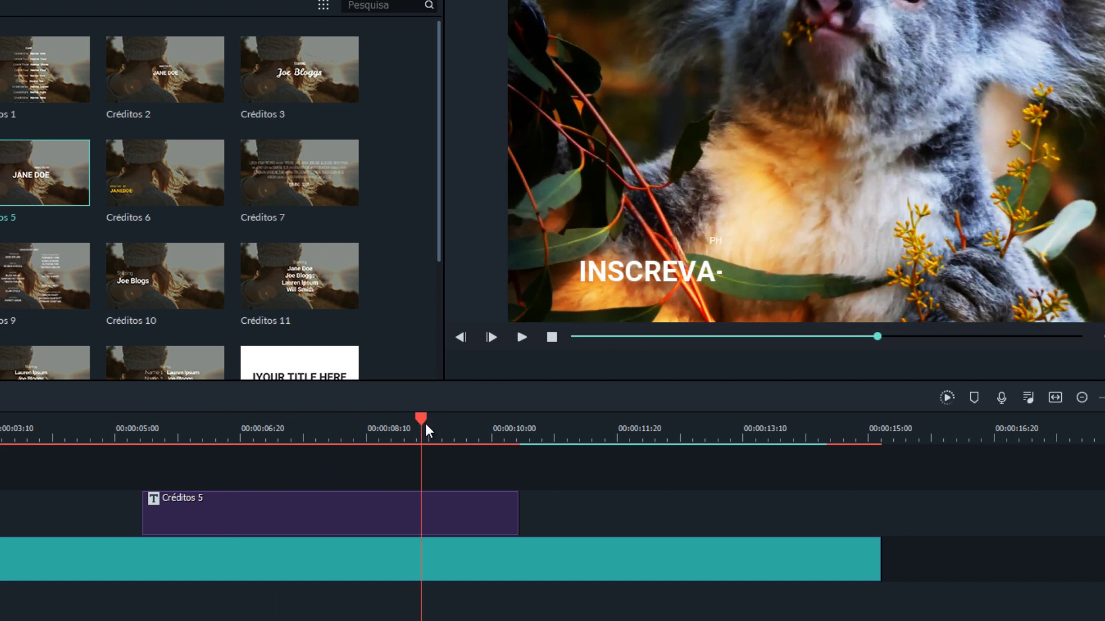
scroll(408, 437, "down", 2)
scroll(397, 449, "up", 2)
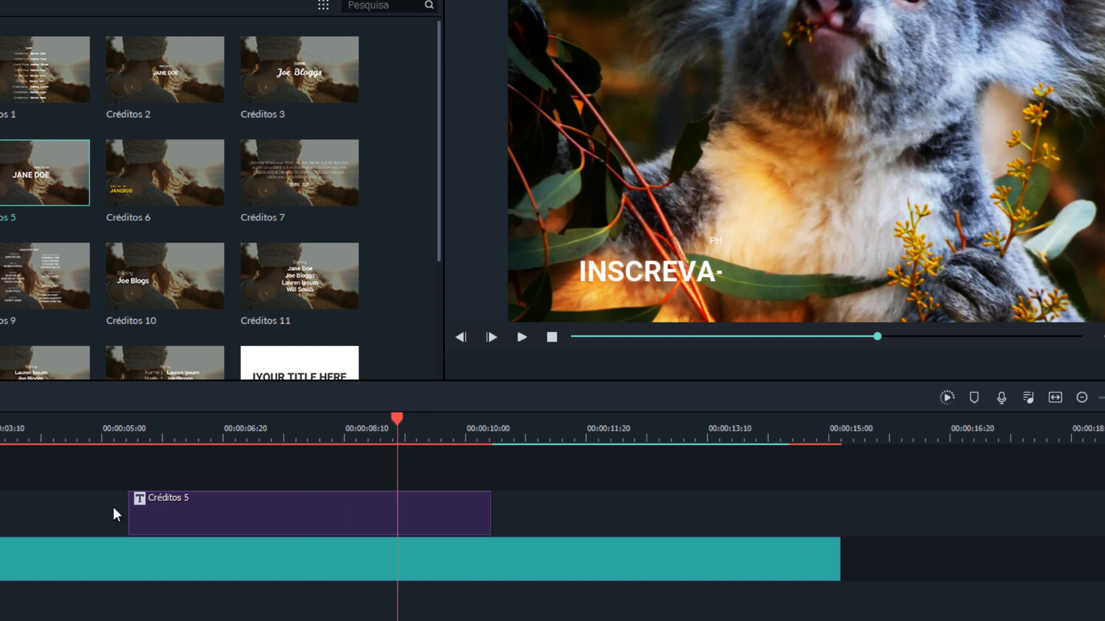
scroll(950, 506, "down", 1)
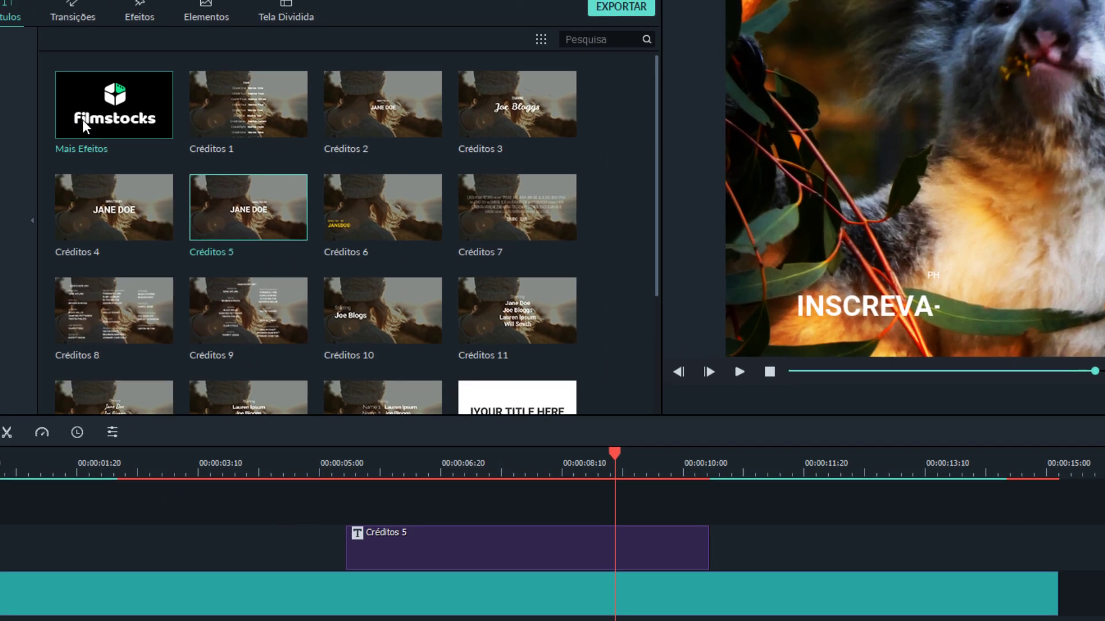
Browse the effects and the elements library, including the Emoji, Animais de estimação, Tutorial, Crachá and Desenho à Mão categories
left_click(265, 29)
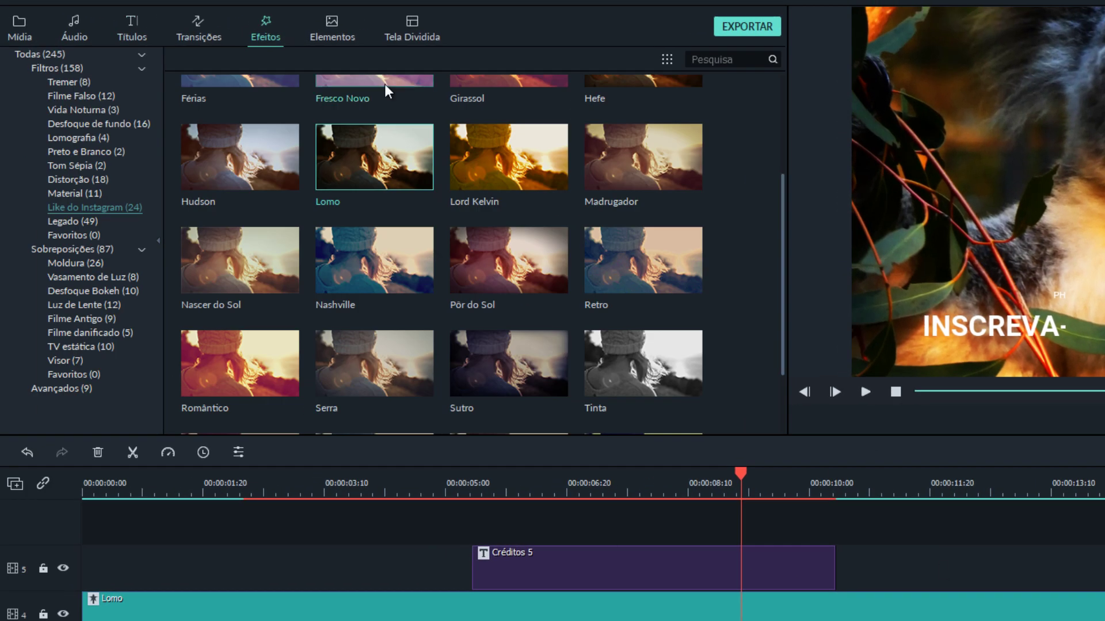
left_click(331, 34)
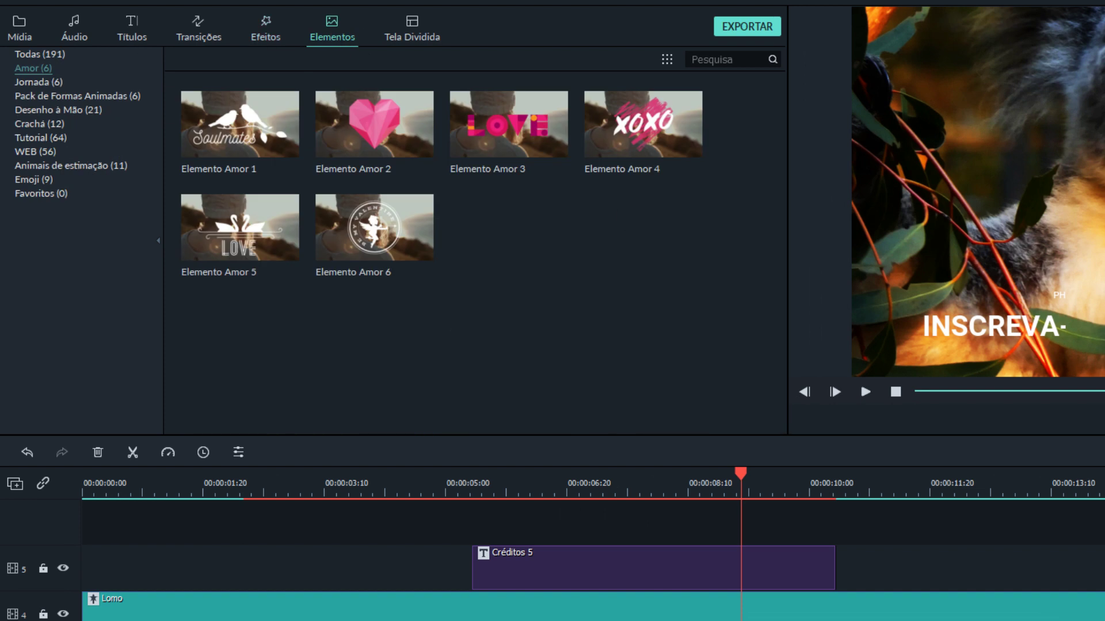
left_click(33, 181)
left_click(34, 165)
left_click(35, 138)
left_click(35, 122)
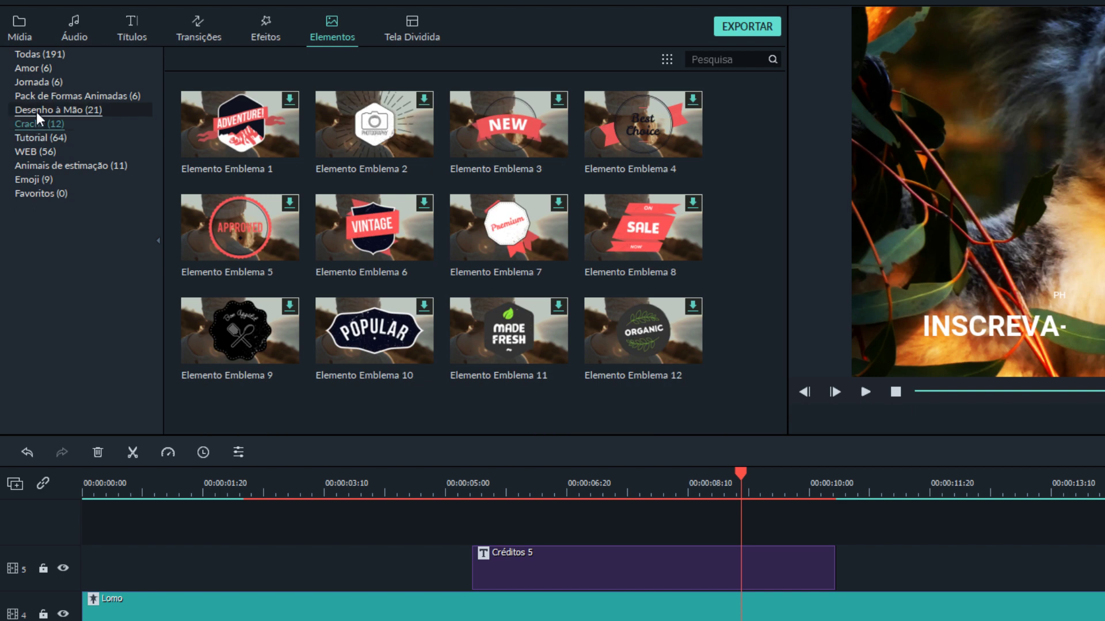
left_click(42, 111)
scroll(518, 226, "down", 5)
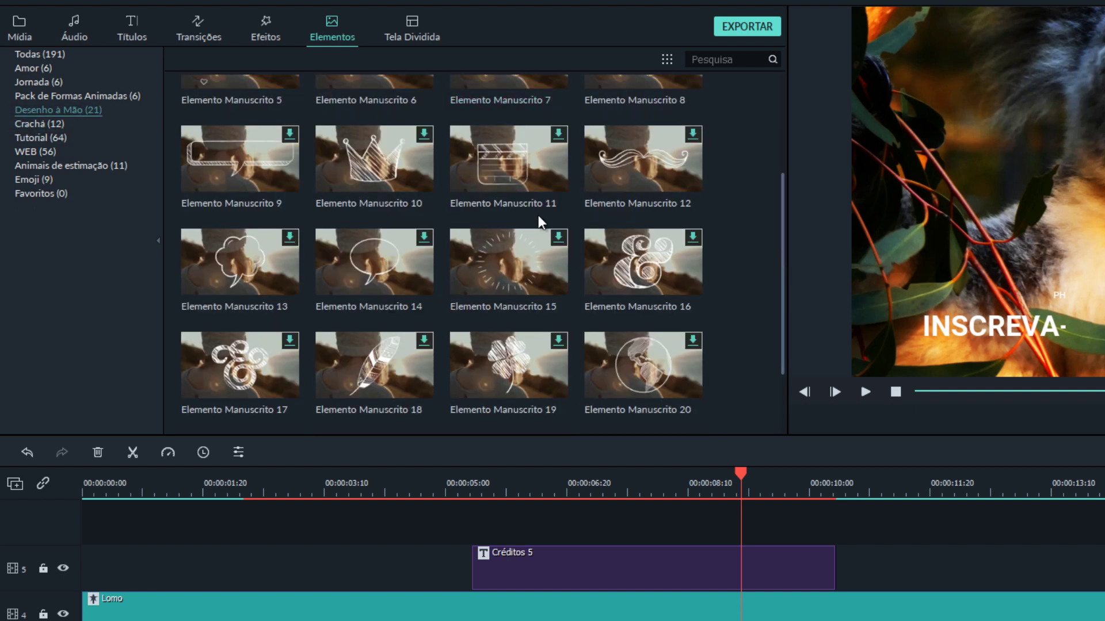
Add Elemento Forma Movimento 4 from Pack de Formas Animadas to a track above the title, starting at about 1.6 seconds
left_click(51, 96)
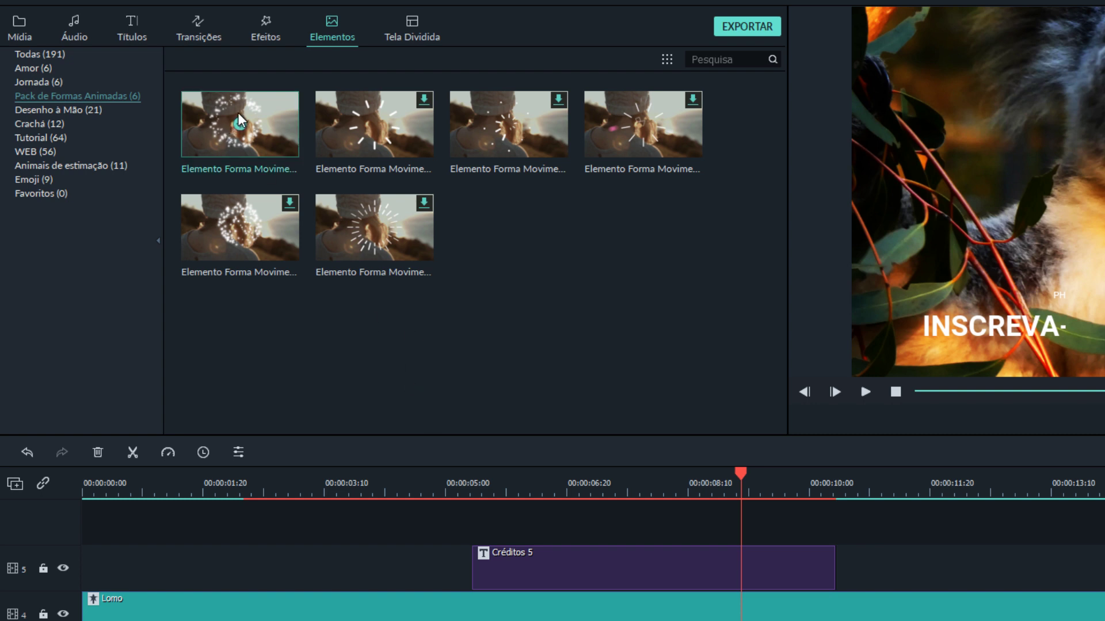
left_click_drag(265, 129, 196, 541)
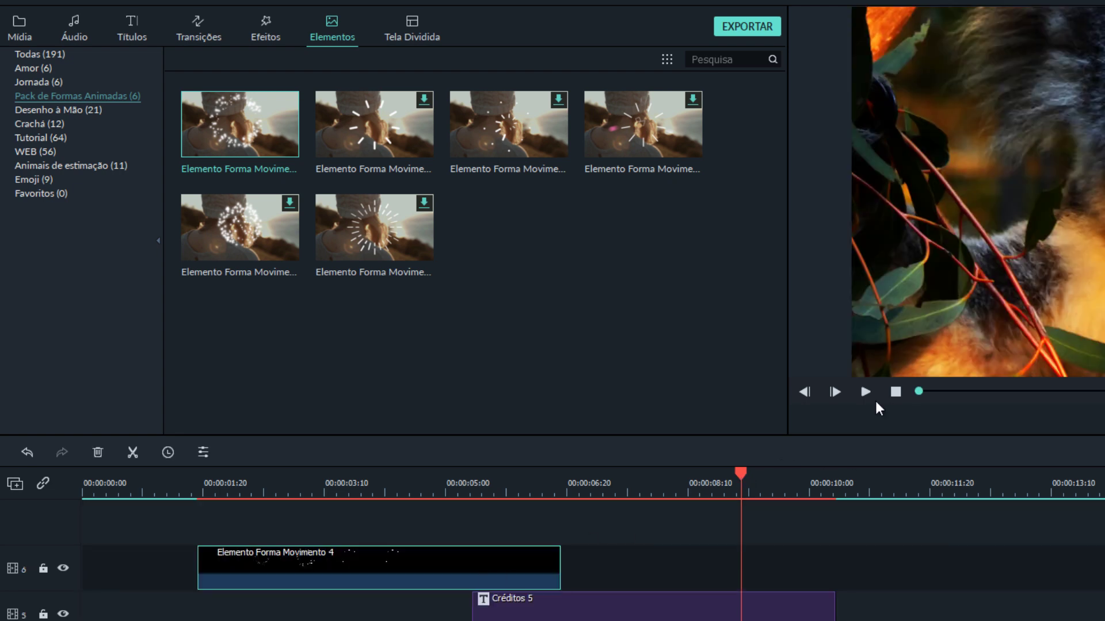
Preview the Elemento Forma Movimento 4 animation from its start on the timeline, pausing at about 2.7 seconds while its dots are on screen
left_click(741, 469)
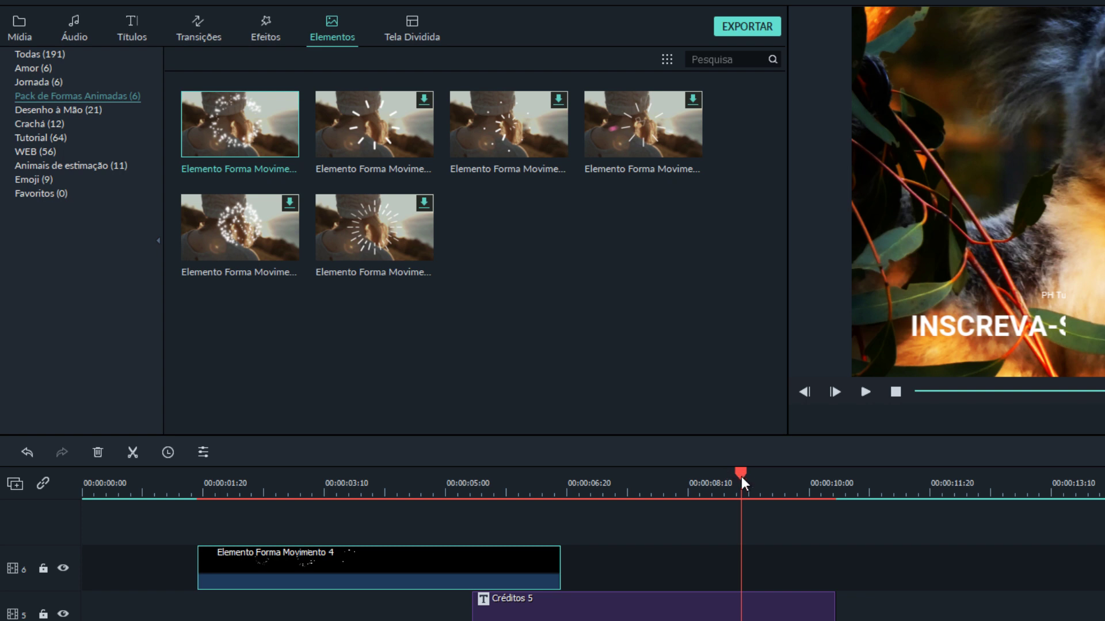
left_click_drag(739, 473, 197, 526)
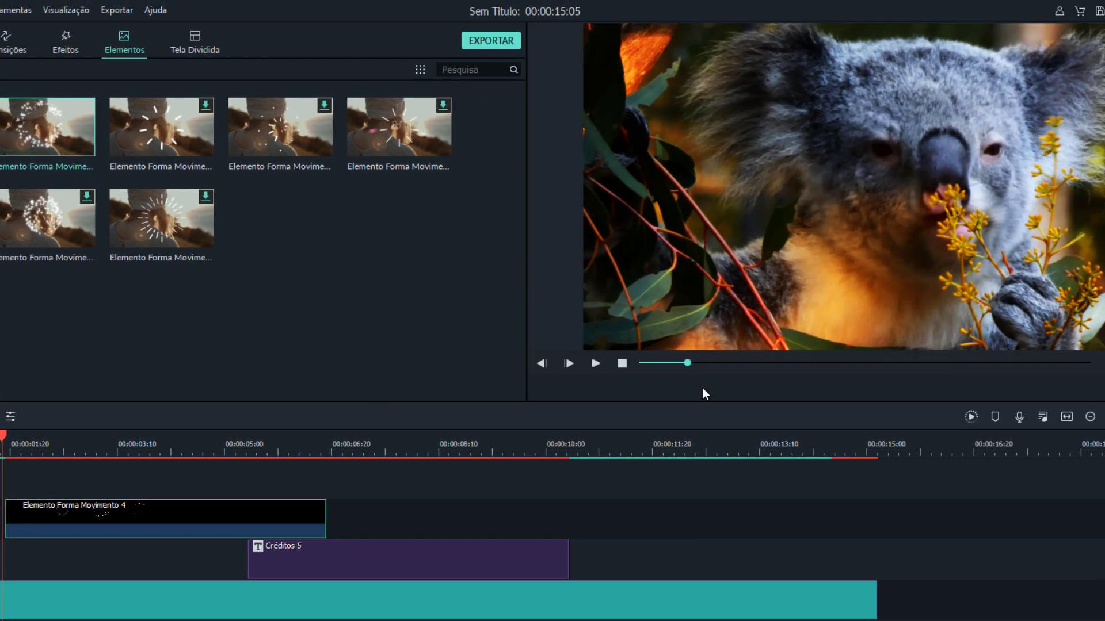
left_click(595, 363)
left_click(596, 364)
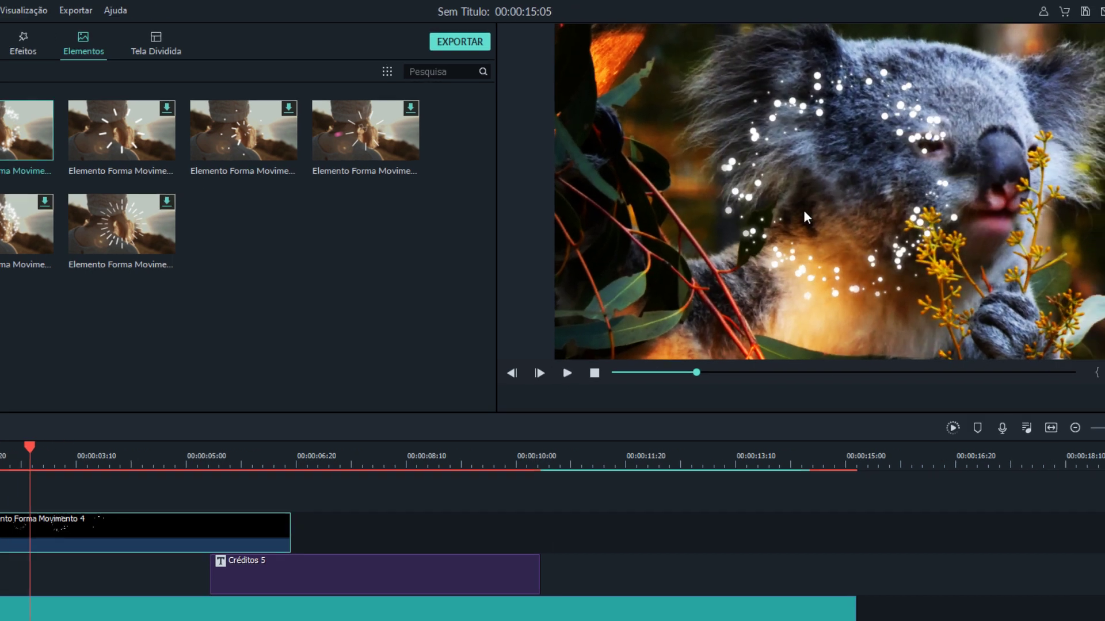
Reposition and enlarge the Elemento Forma Movimento 4 dots in the preview so their ring surrounds the koala's head and upper body
double_click(834, 219)
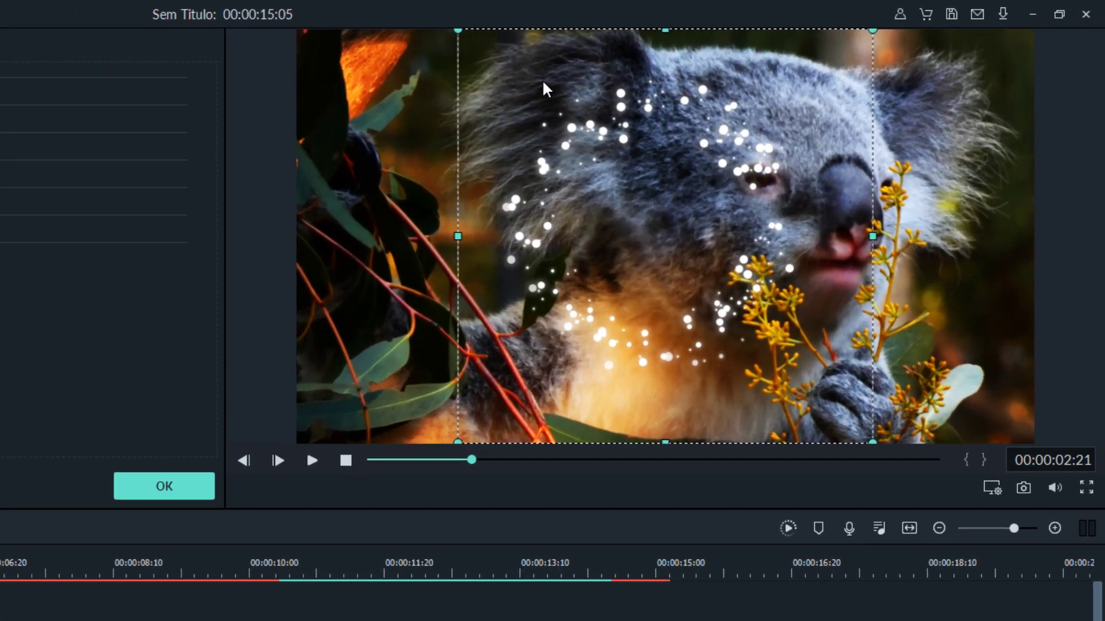
left_click_drag(762, 233, 947, 262)
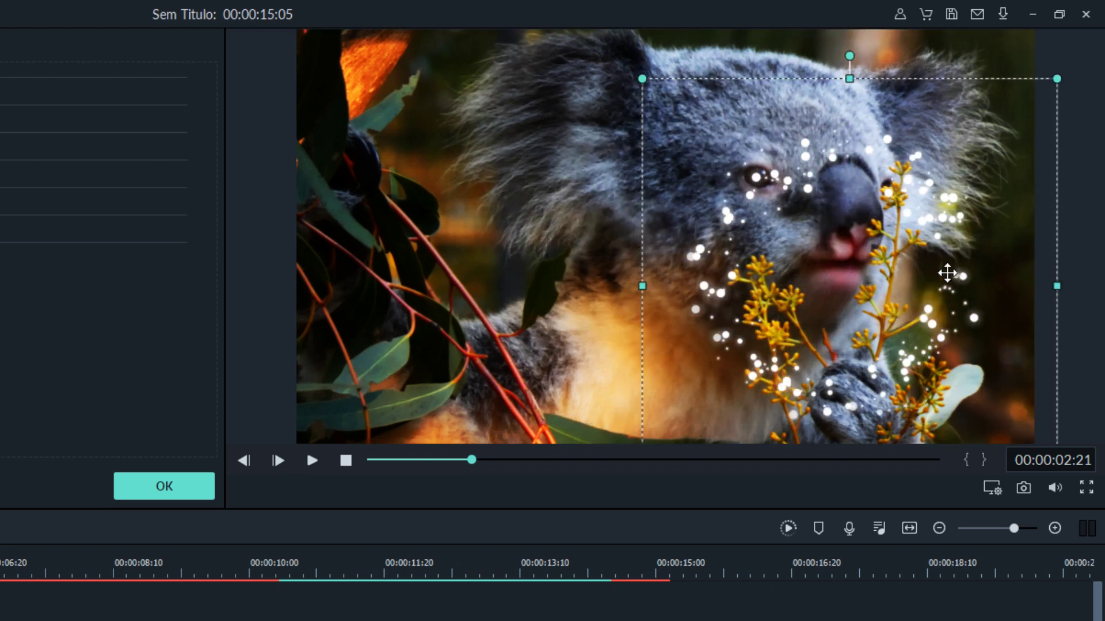
left_click_drag(642, 57, 106, 47)
left_click_drag(535, 104, 884, 248)
left_click_drag(444, 154, 658, 368)
left_click_drag(787, 404, 552, 1)
left_click_drag(720, 240, 709, 147)
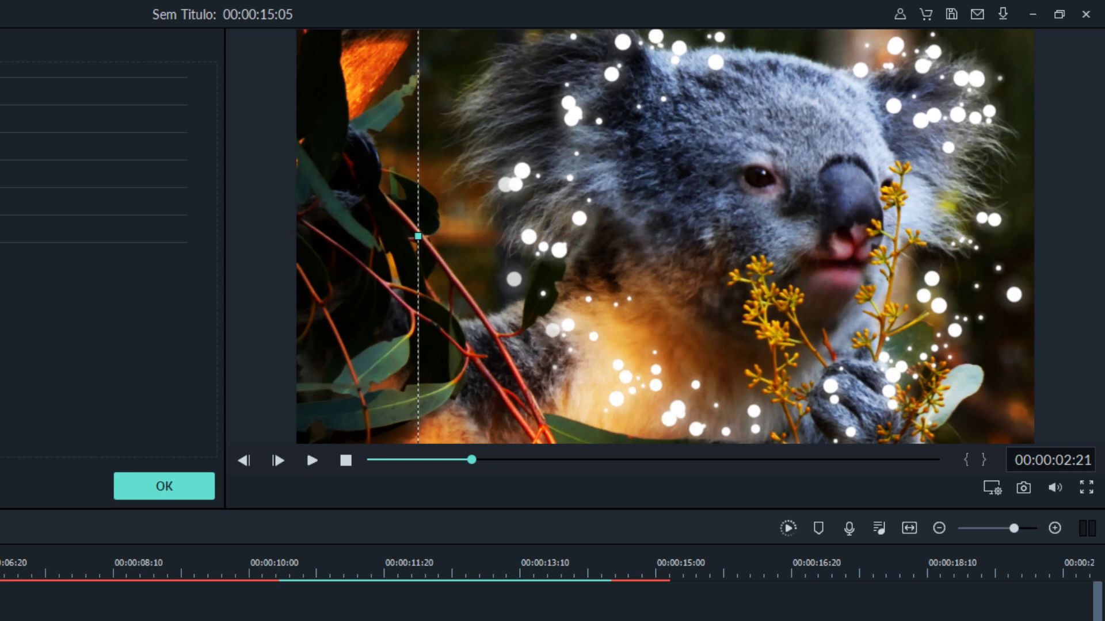
Play back the enlarged element from just before its start and accept its settings
left_click_drag(471, 461, 421, 461)
left_click(313, 457)
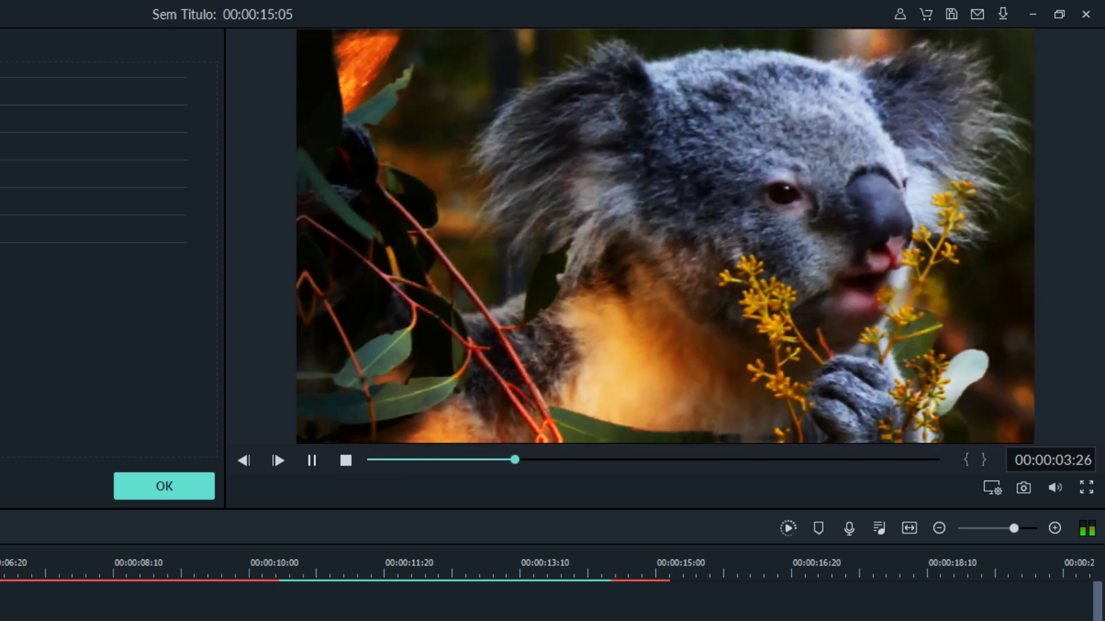
left_click(312, 457)
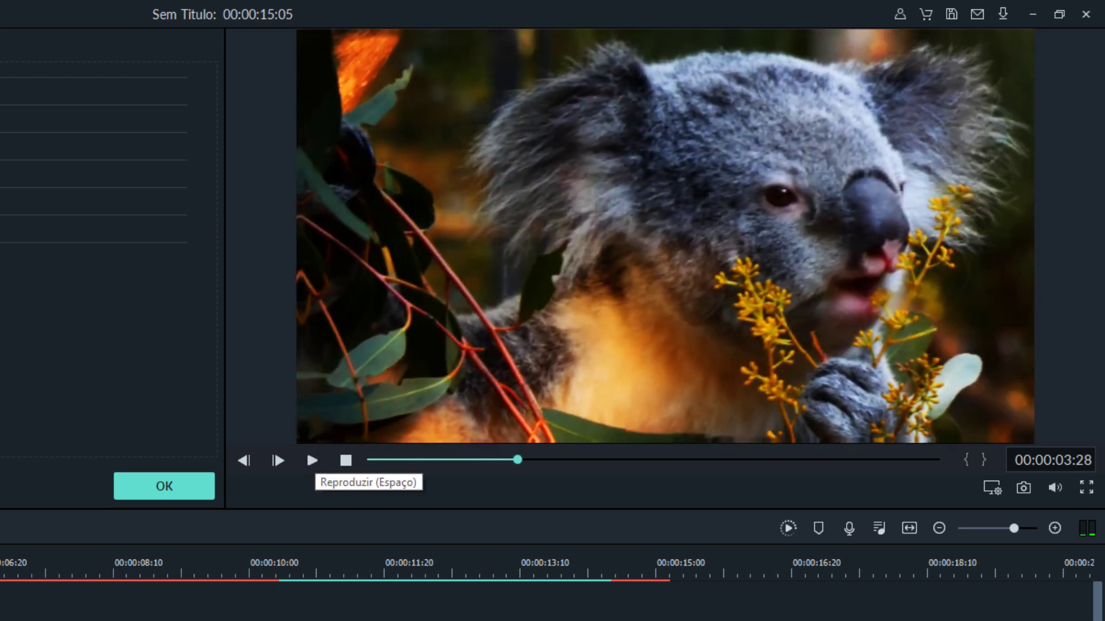
mouse_move(518, 460)
left_mouse_down()
mouse_move(616, 460)
mouse_move(514, 460)
left_mouse_up()
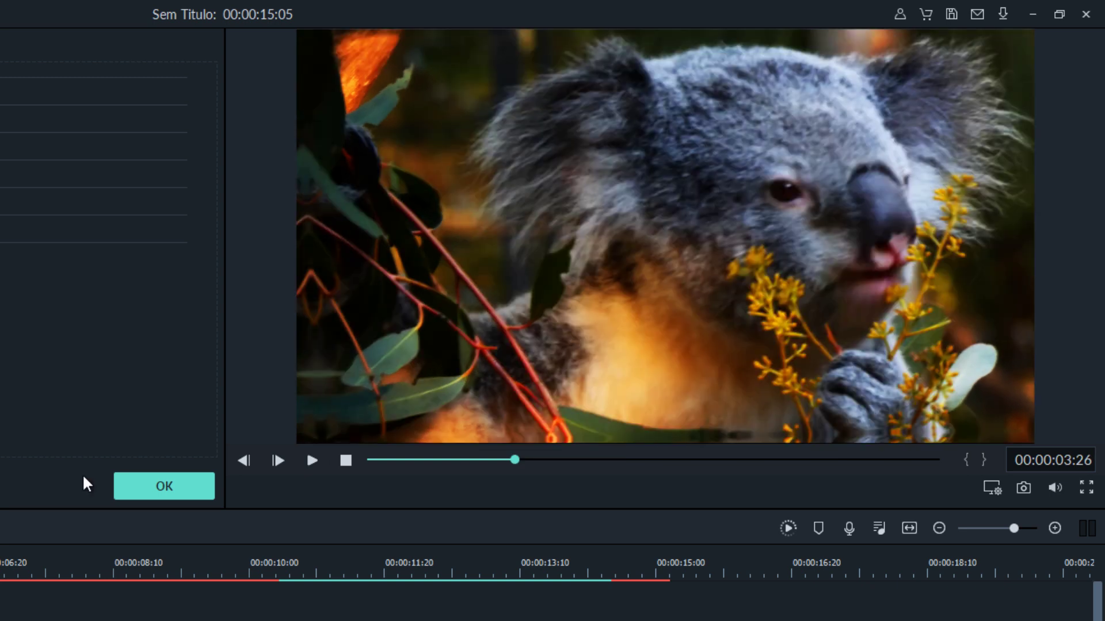
left_click(122, 486)
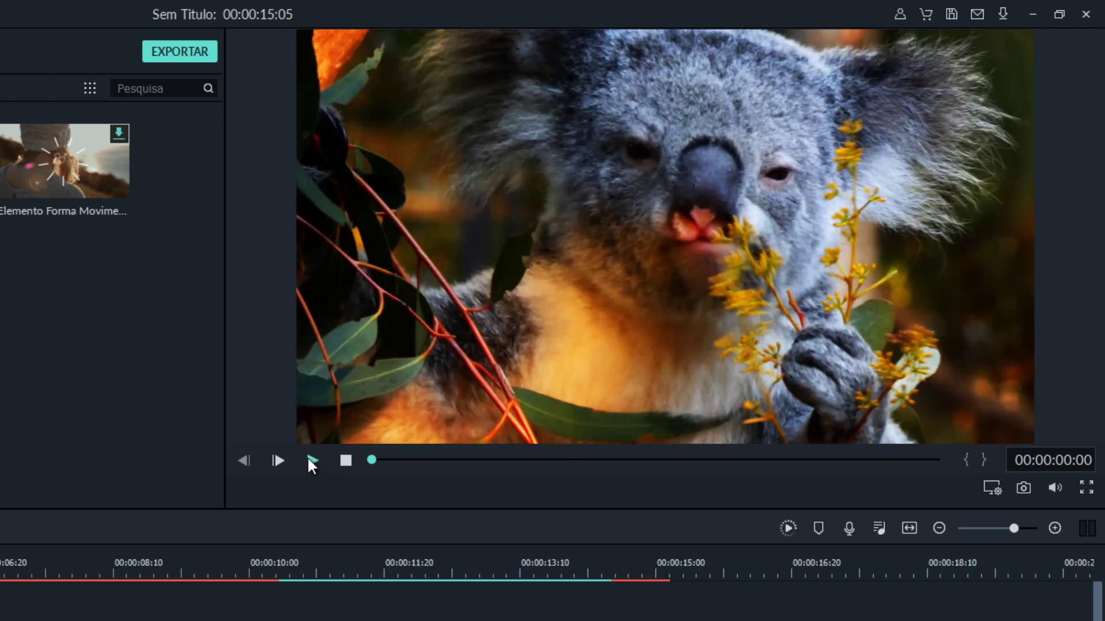
Play the complete edited koala video from the beginning to the end
left_click(311, 461)
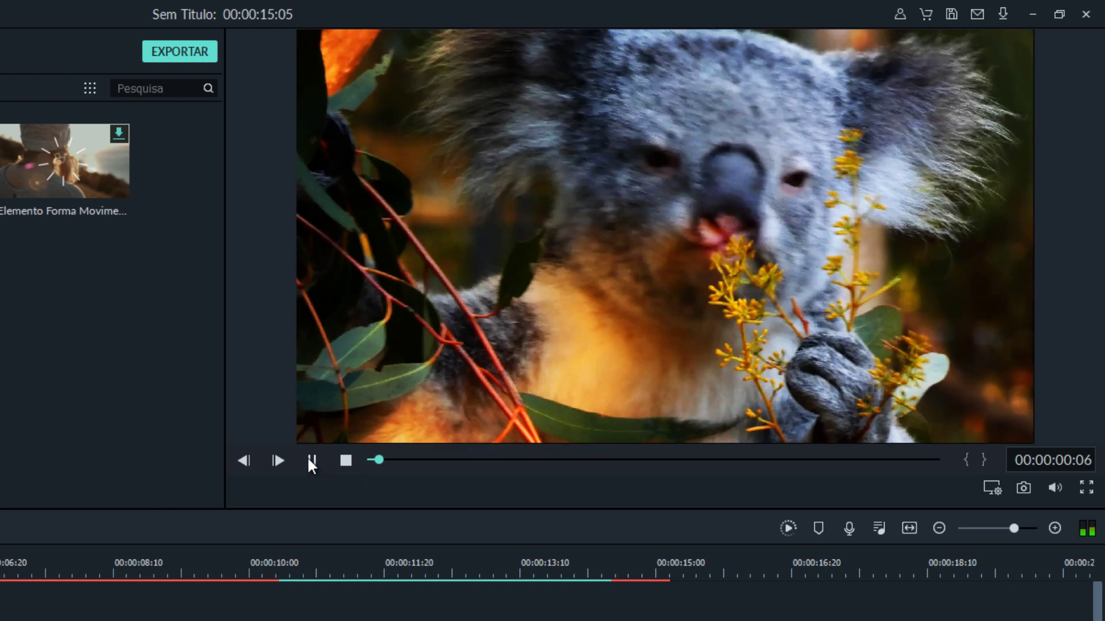
left_click(345, 460)
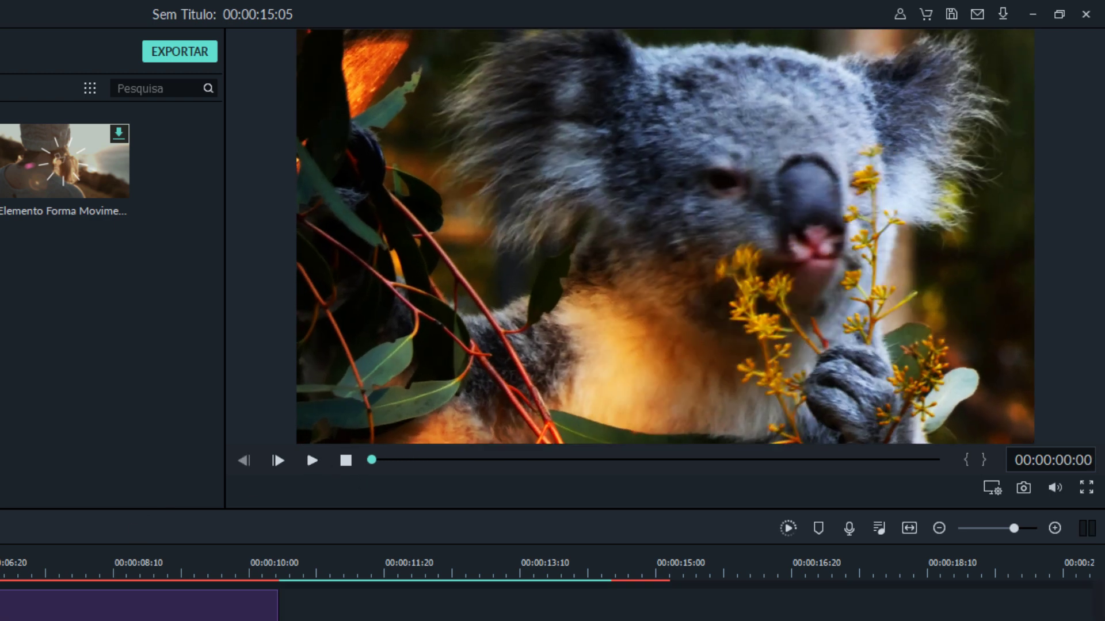
left_click(312, 460)
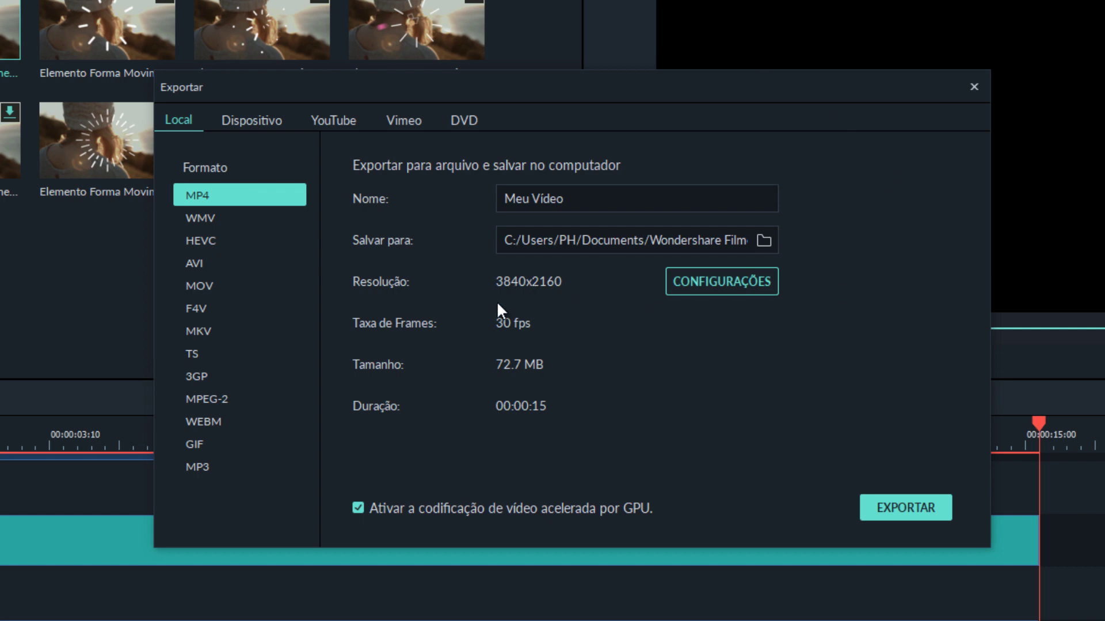
Set the MP4 export quality to Máximo, confirm the settings and close the export window without exporting
left_click(714, 280)
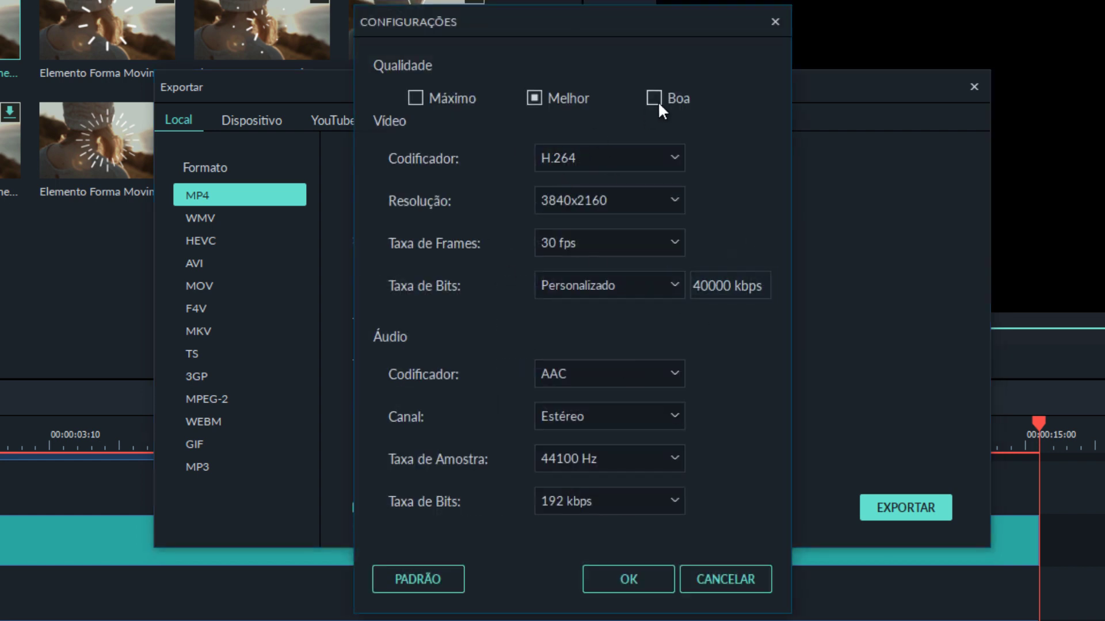
left_click(415, 96)
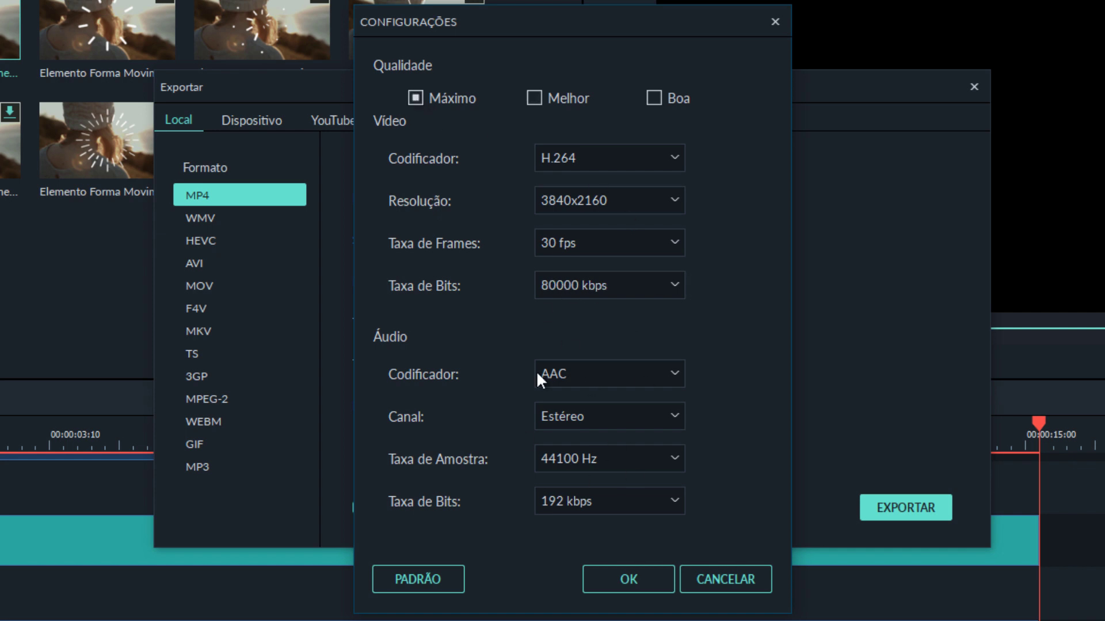
left_click(634, 589)
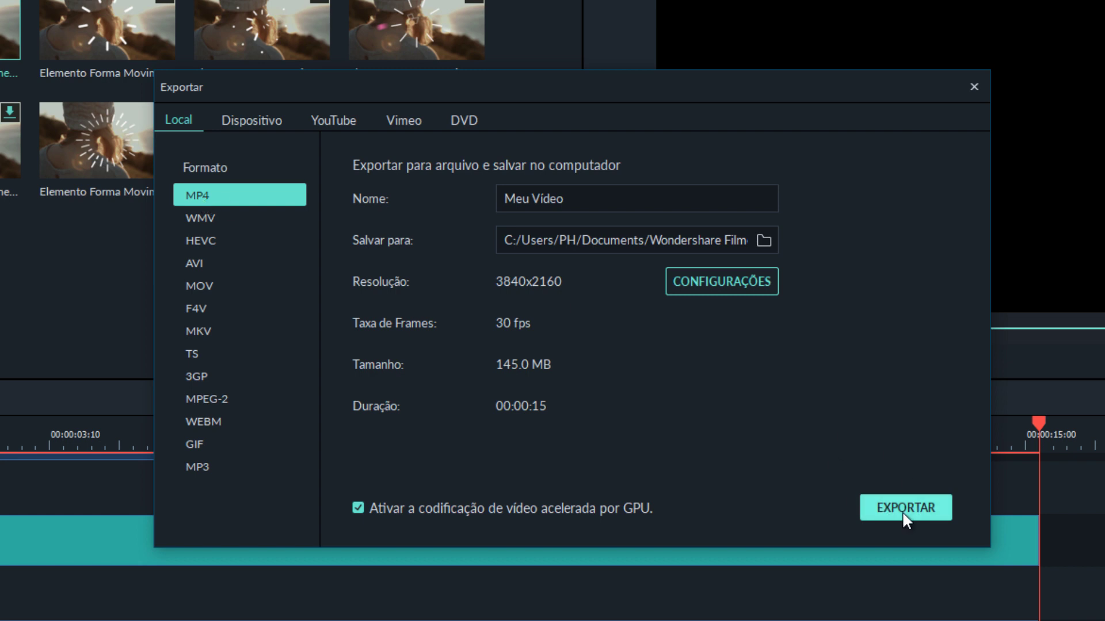
left_click(973, 86)
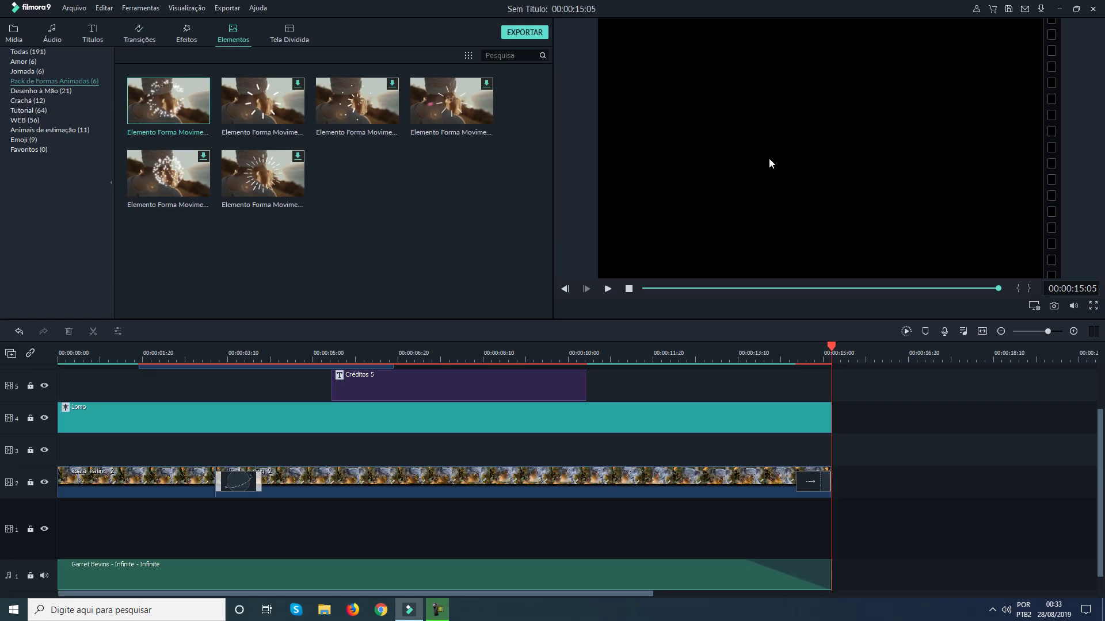